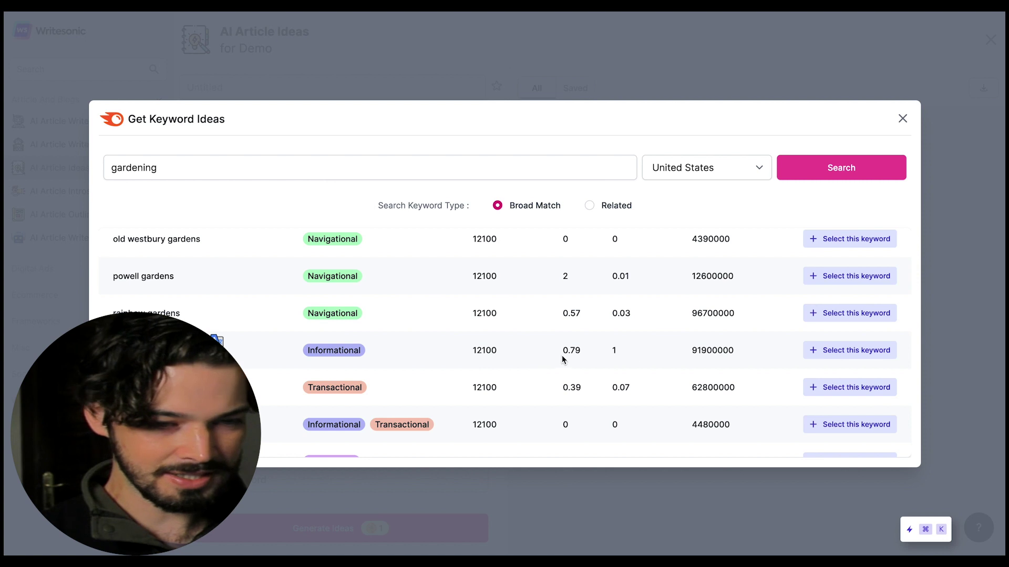
Choose the SEMrush-suggested gardening keyword as the target keyword in Get Keyword Ideas.
click(828, 350)
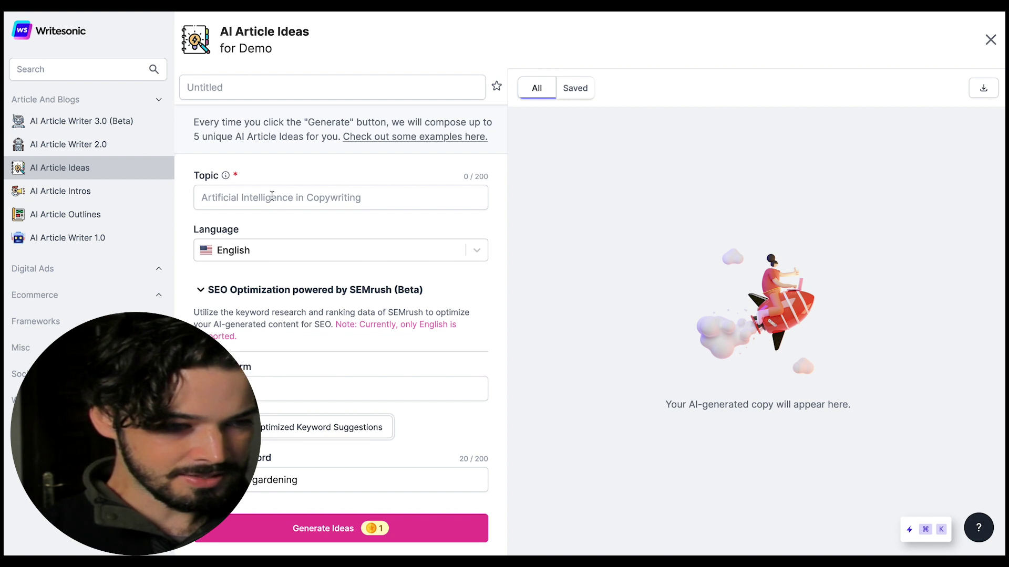
Generate article ideas for 'raised bed gardening' and select the title '6 Tips for Raised Bed Gardening'.
double_click(274, 480)
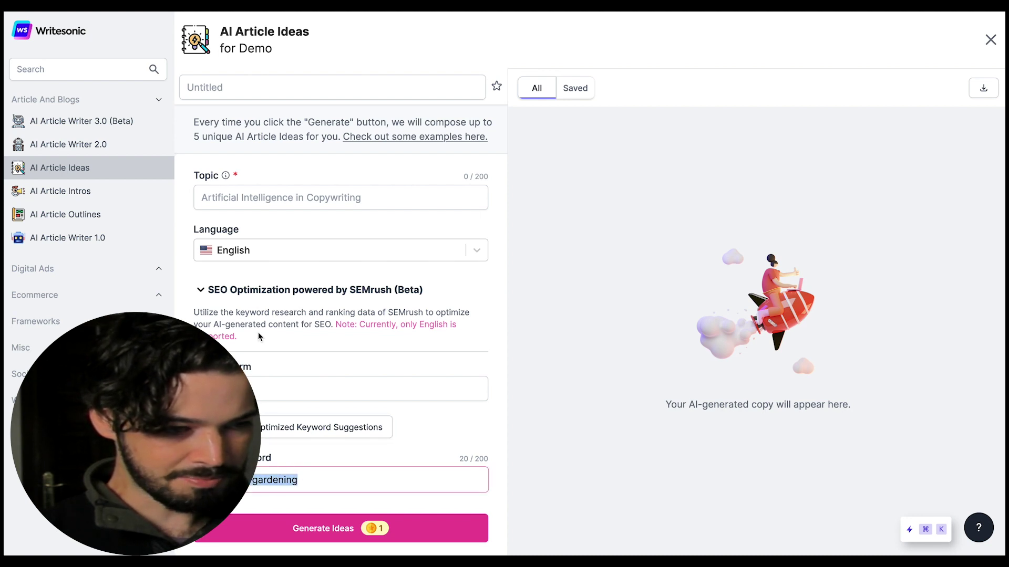
click(219, 193)
text(raised bed gardening)
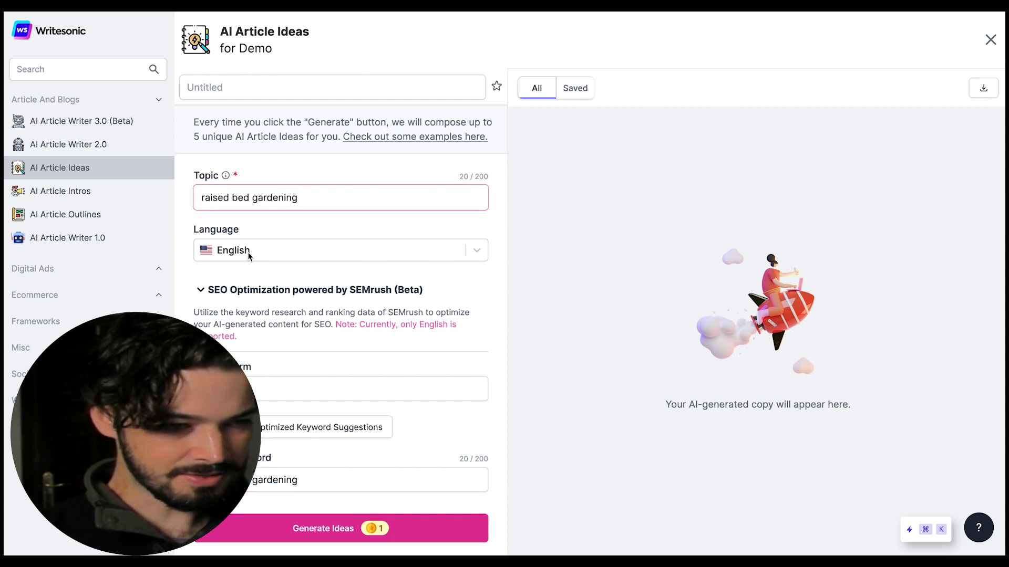
click(248, 530)
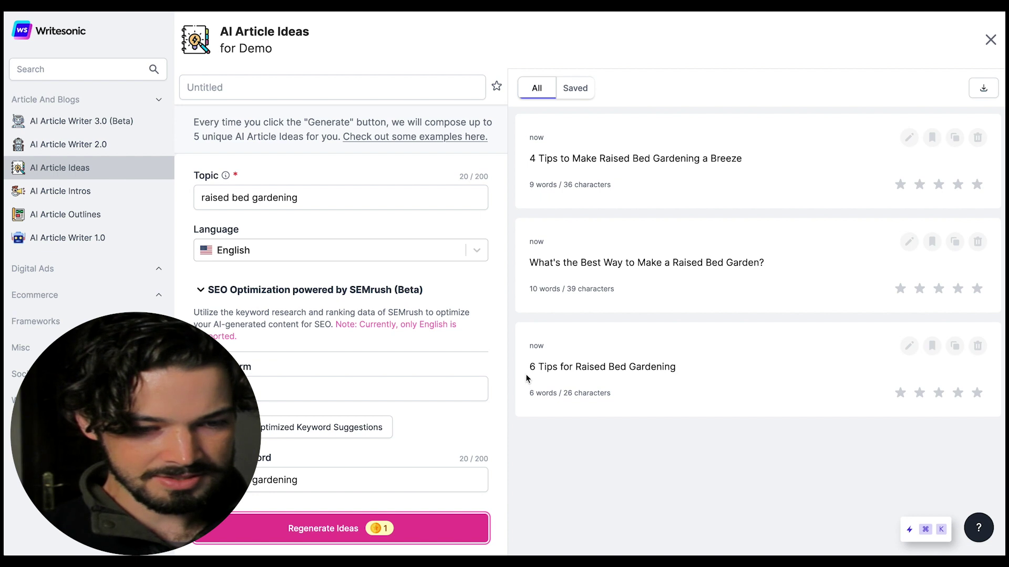
drag(531, 367, 689, 367)
key(super+c)
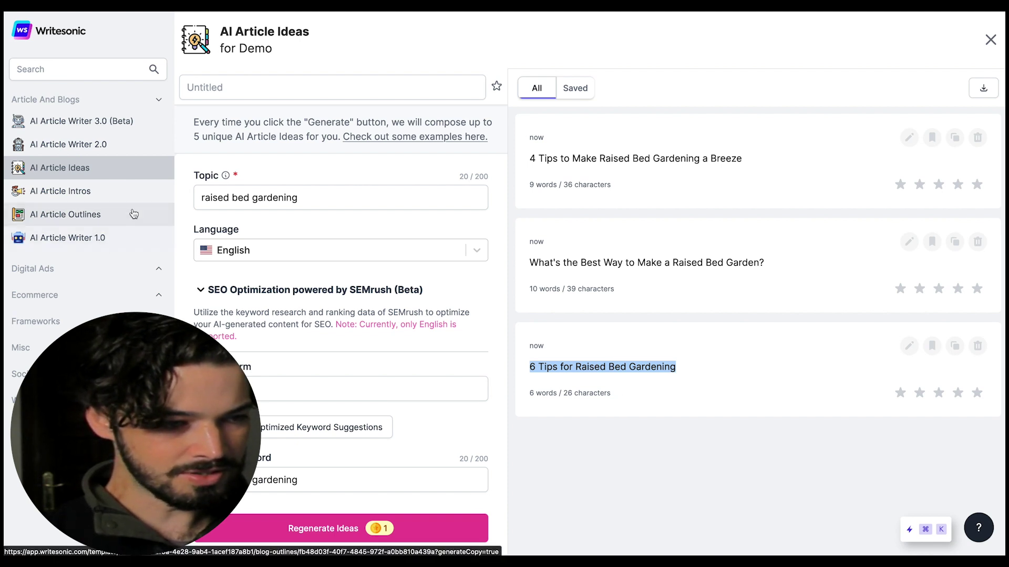
Generate titles in AI Article Writer 3.0 from the copied topic and pick the 'Make Your Life So Much Easier' one.
click(68, 126)
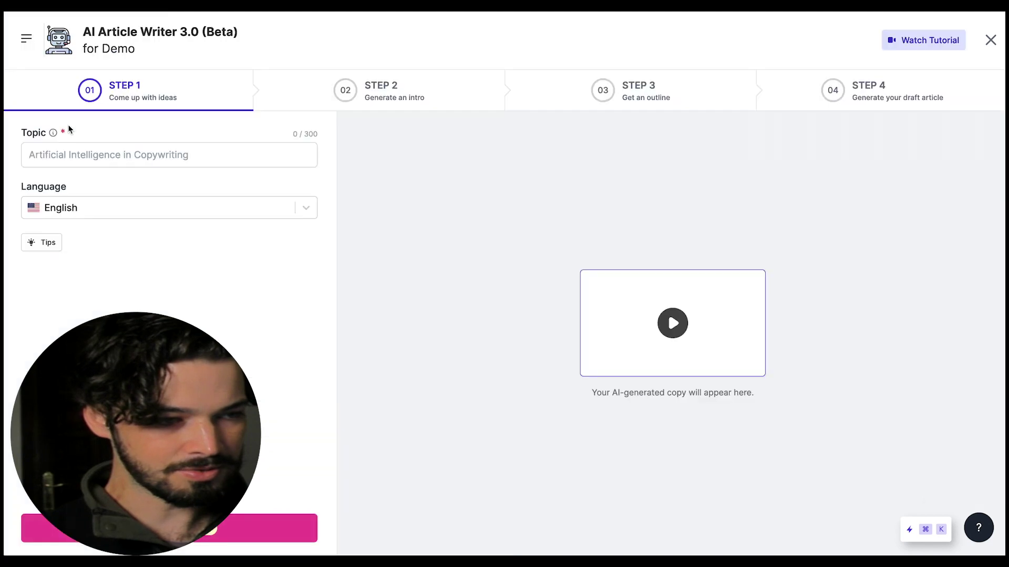
click(87, 152)
key(super+v)
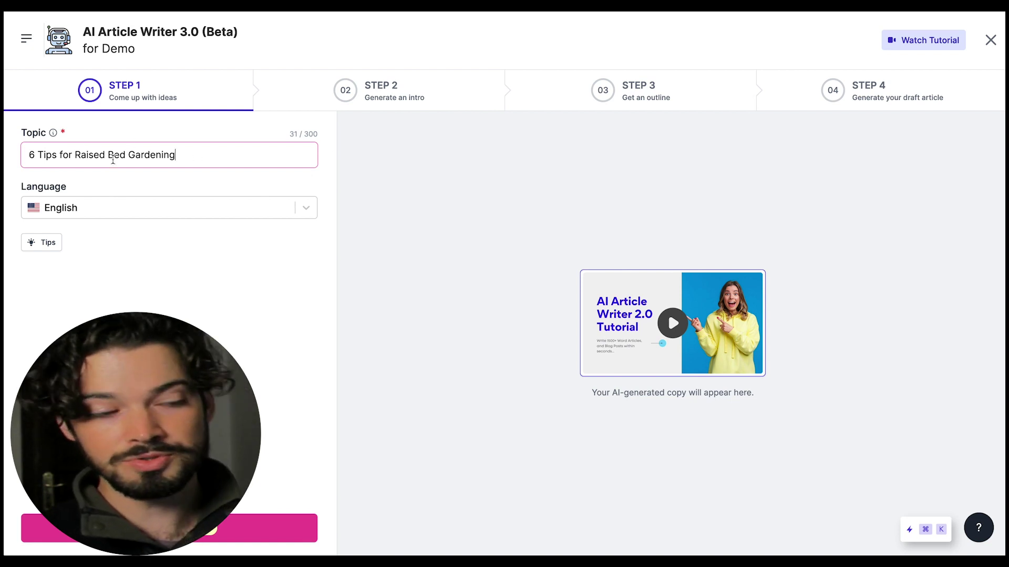
key(Return)
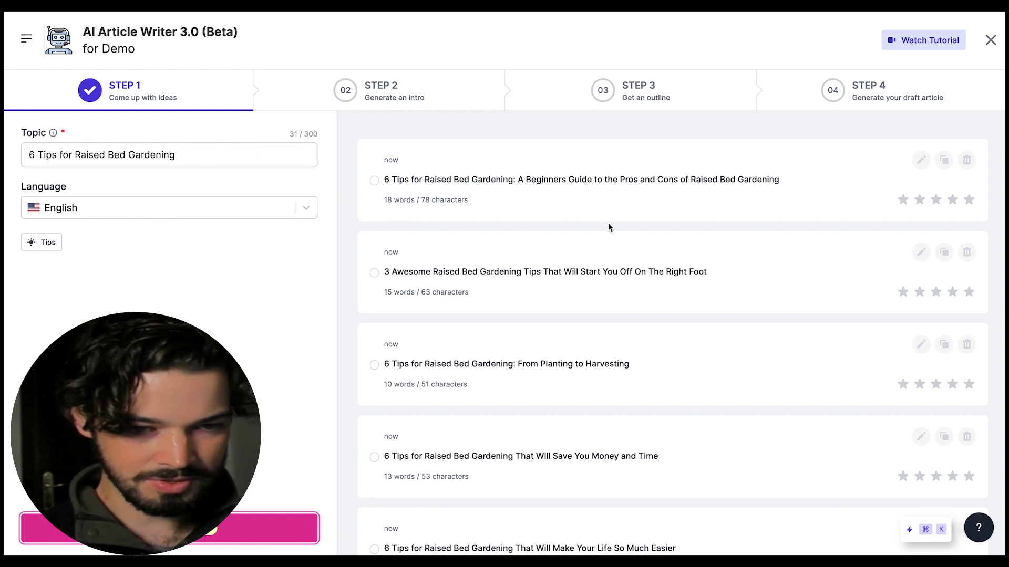
scroll(608, 226, down, 1)
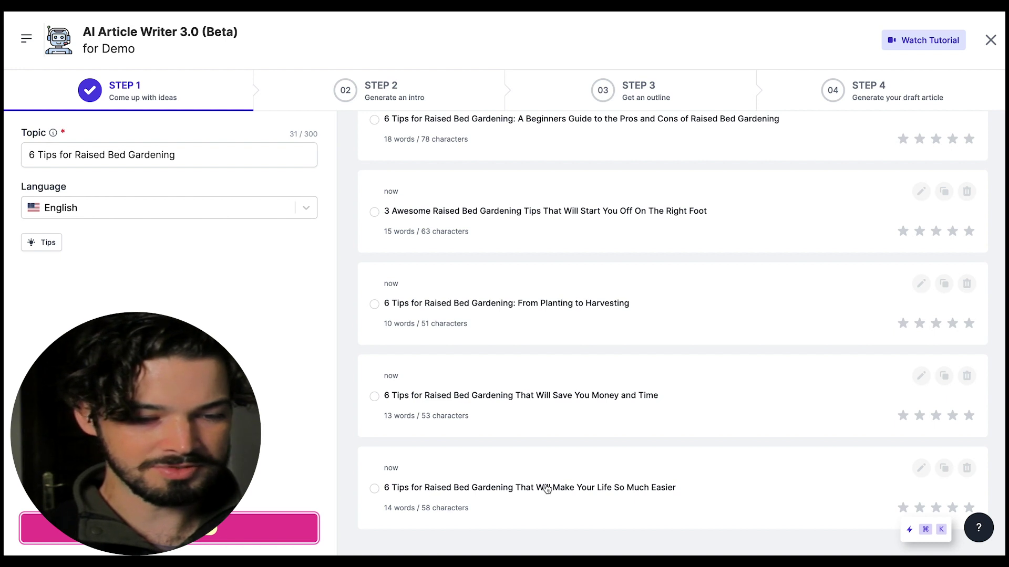
click(512, 488)
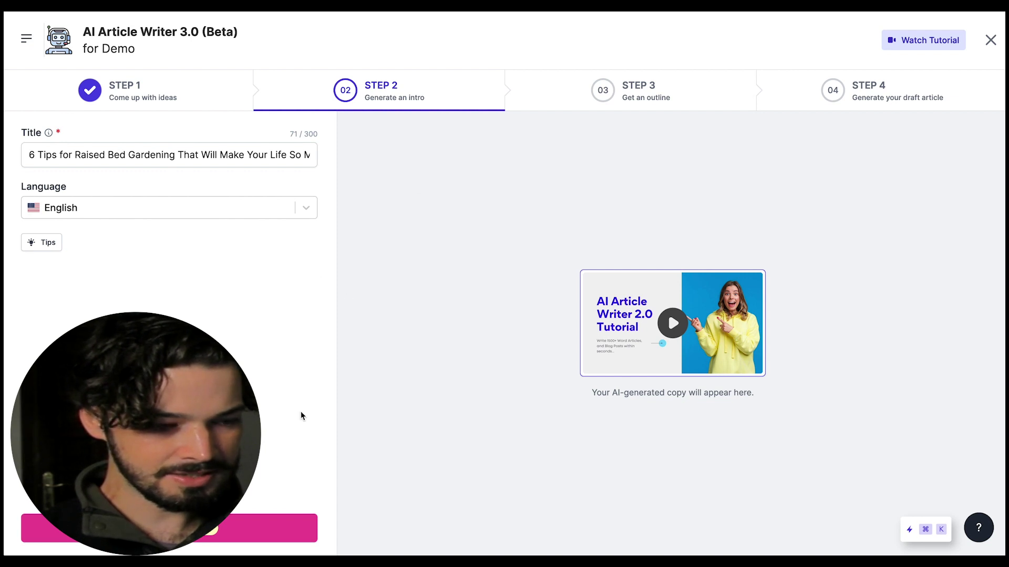
Generate intros and use the one beginning 'Raised beds are the best way to garden in a small space'.
click(211, 529)
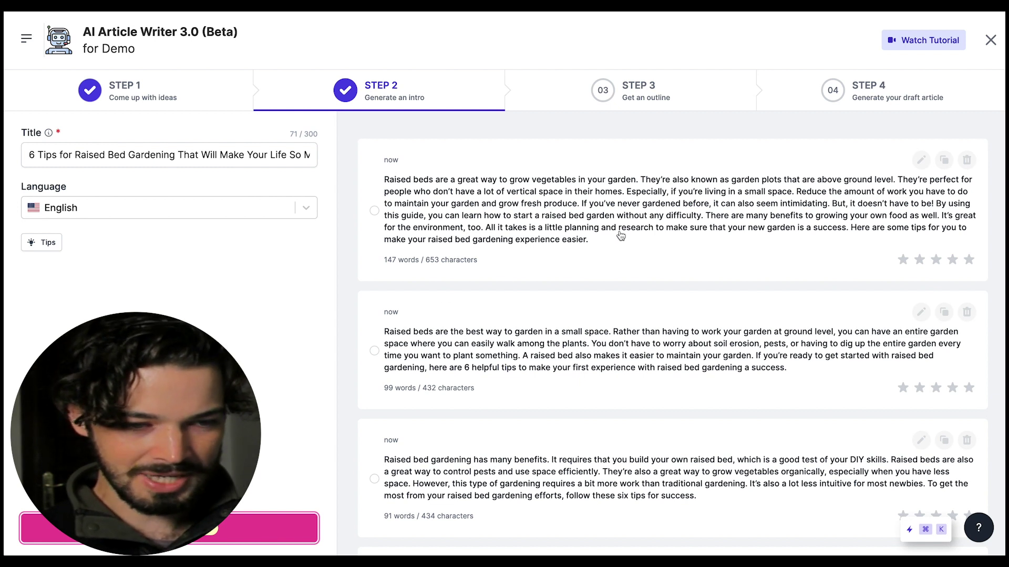
scroll(631, 264, down, 1)
scroll(687, 304, down, 1)
scroll(625, 277, down, 1)
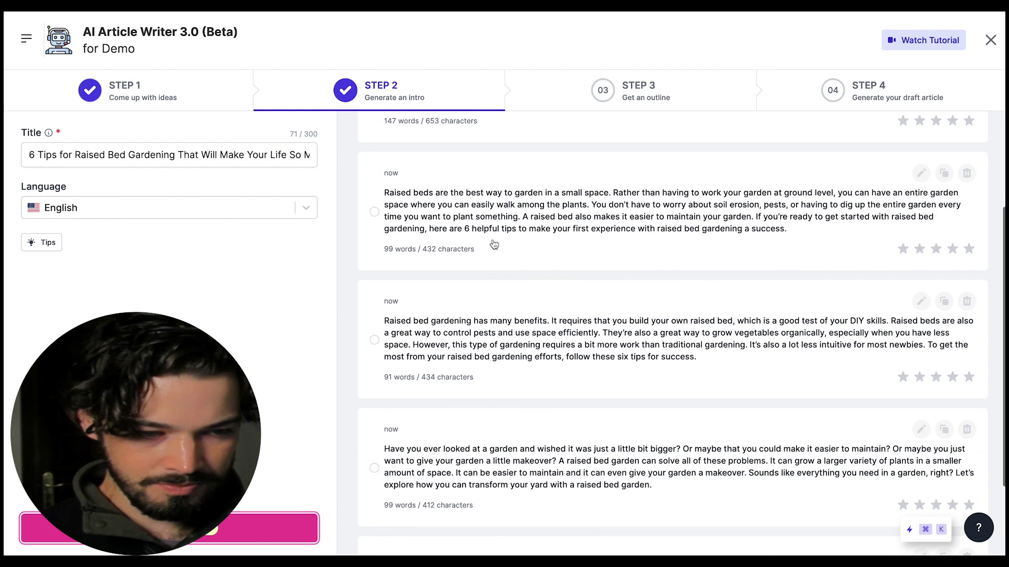
scroll(601, 219, up, 1)
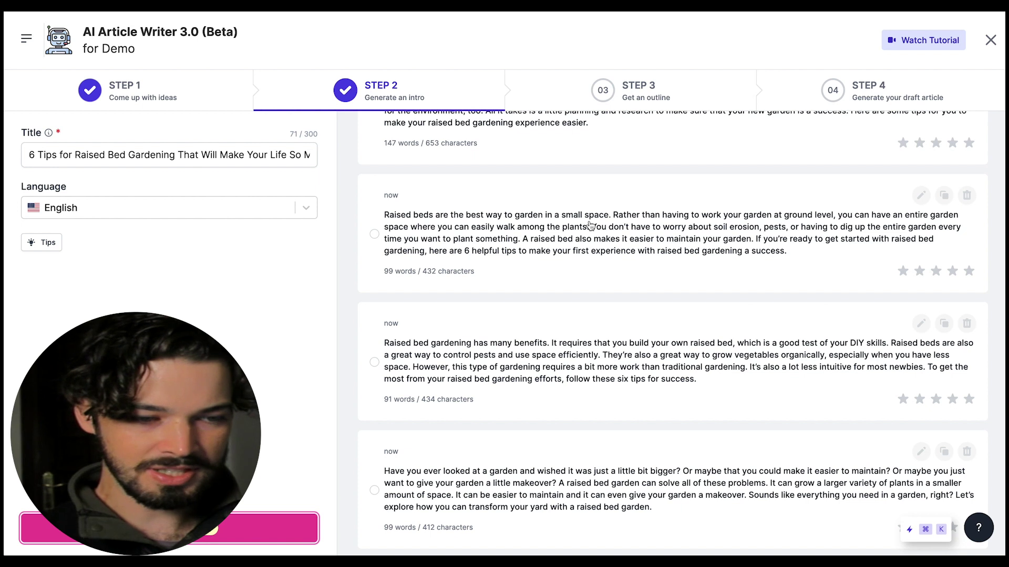
click(589, 225)
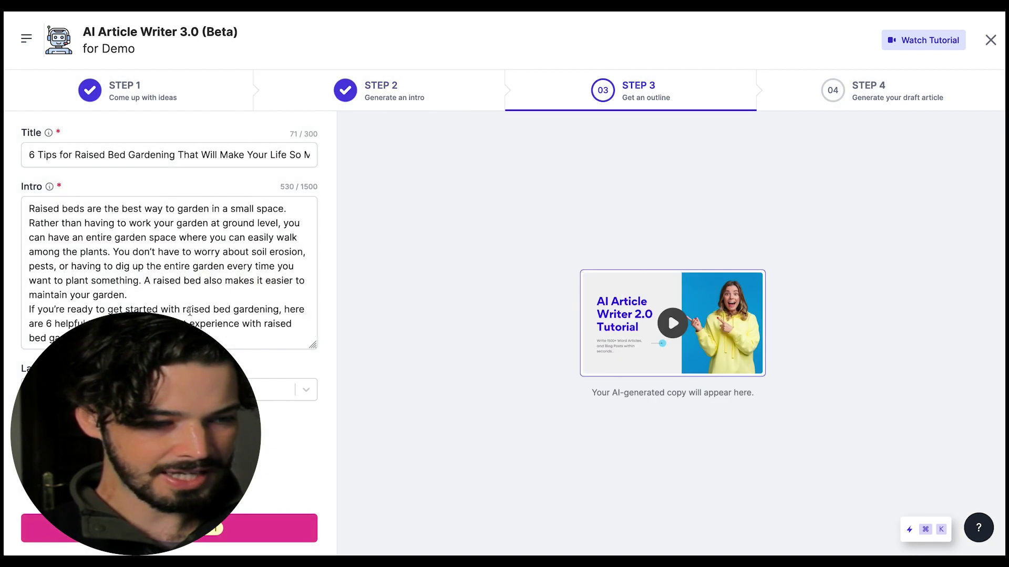
Insert and then remove a line break after 'among the plants.' in the intro.
click(110, 251)
key(Return)
key(Return)
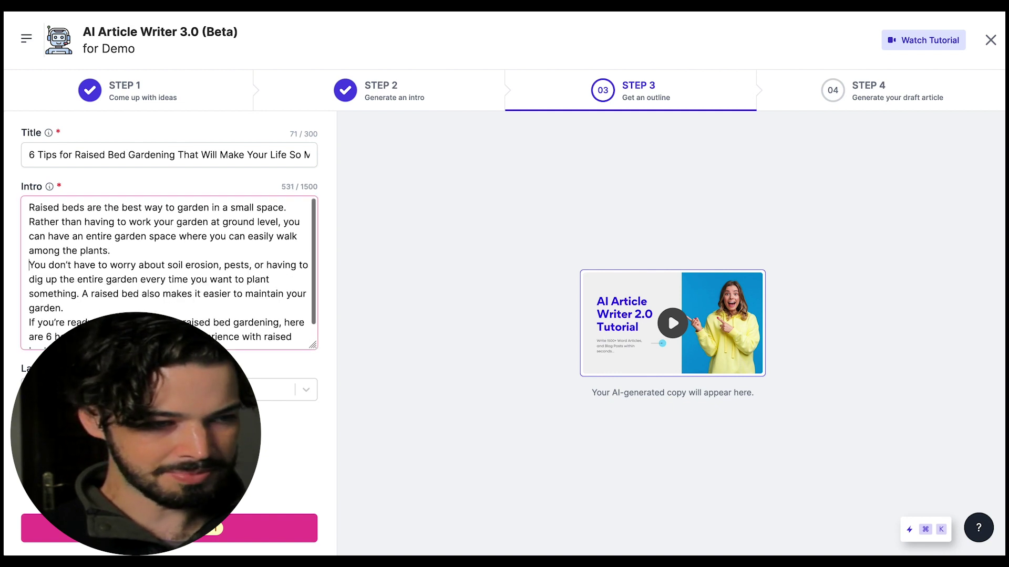
scroll(166, 279, down, 1)
scroll(152, 281, up, 1)
scroll(136, 284, down, 1)
key(BackSpace)
key(BackSpace)
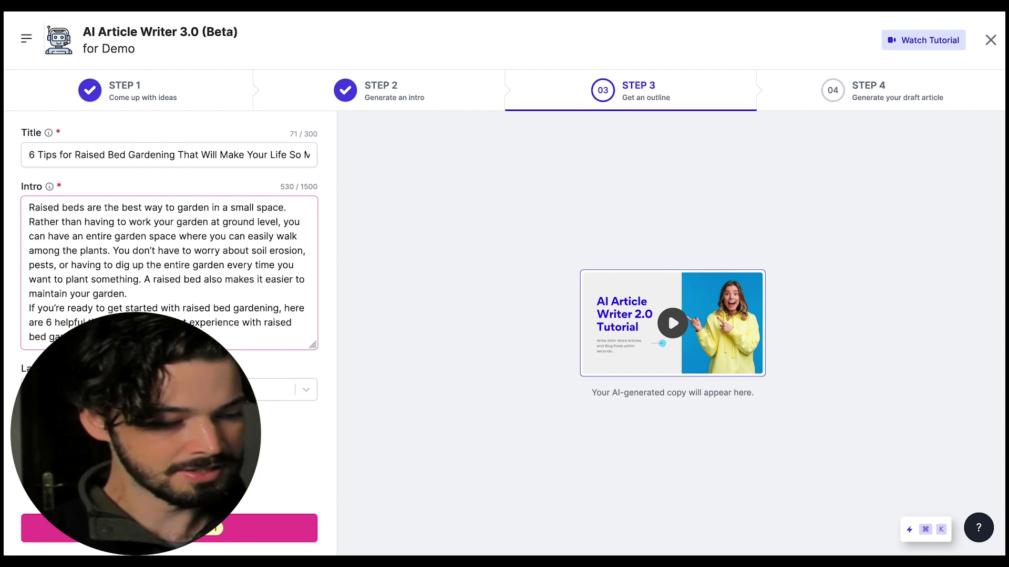
Generate outline options for the article and review them.
key(super+Return)
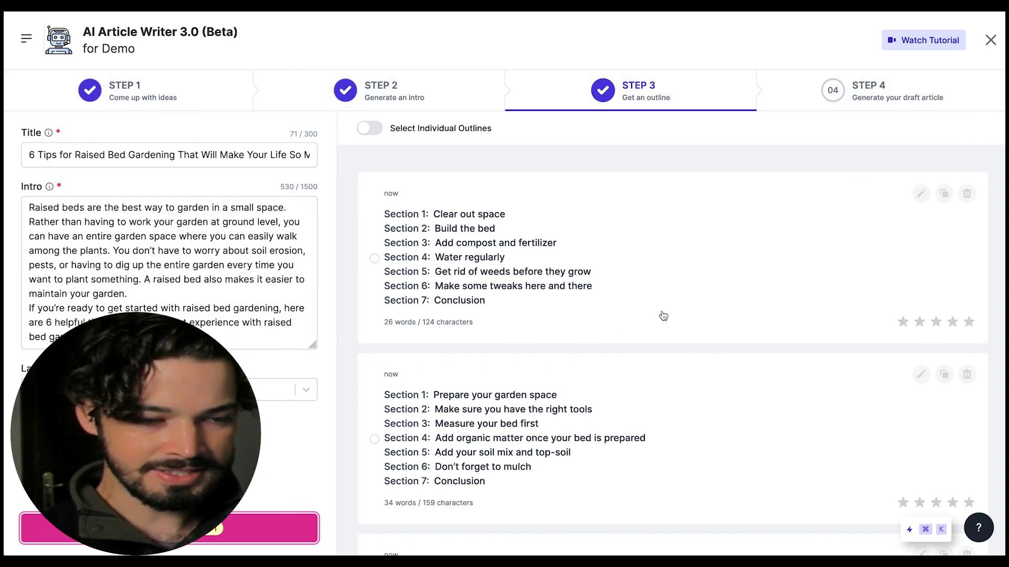
scroll(663, 316, down, 5)
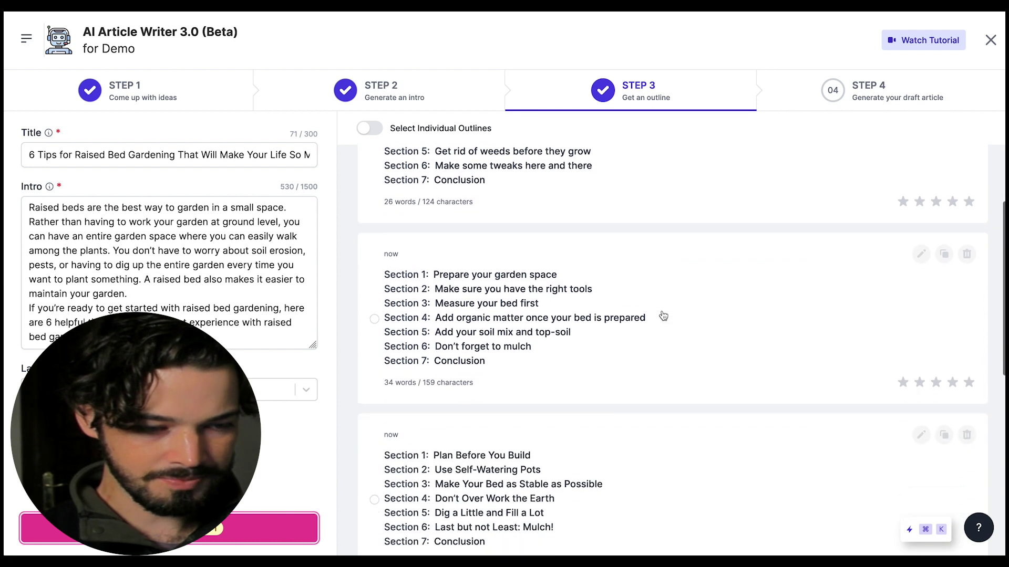
scroll(663, 315, down, 5)
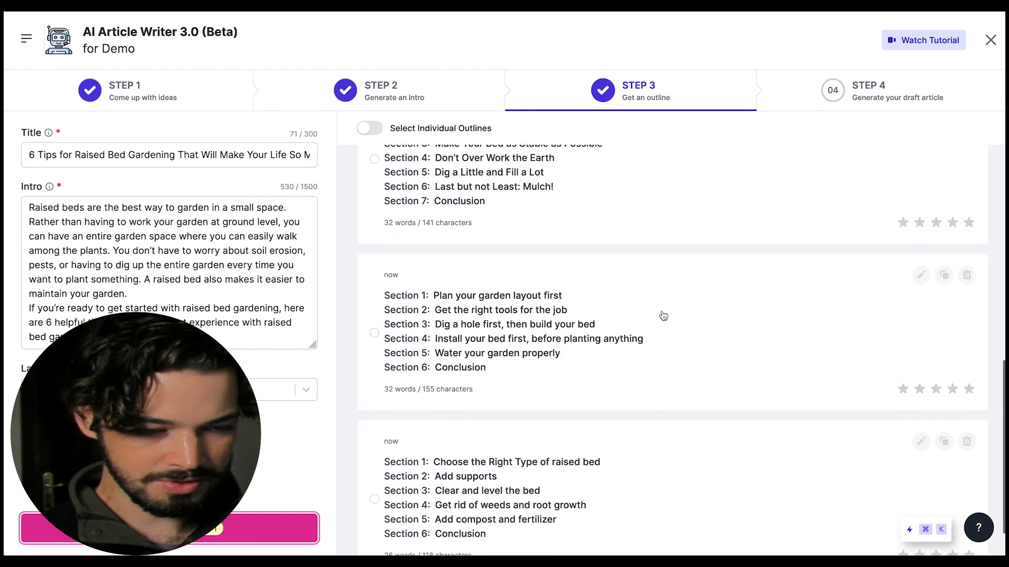
scroll(663, 315, up, 5)
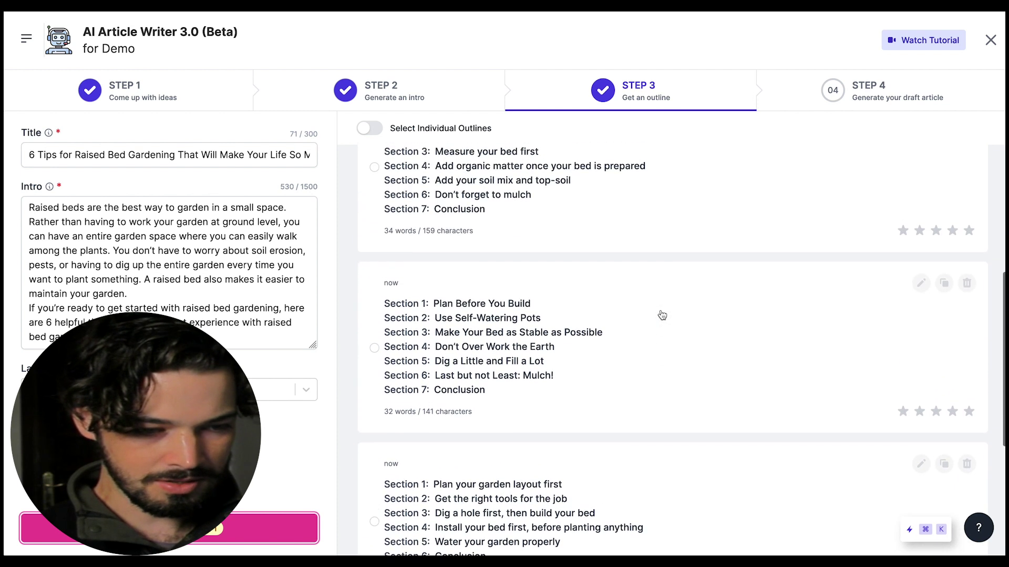
scroll(462, 315, up, 3)
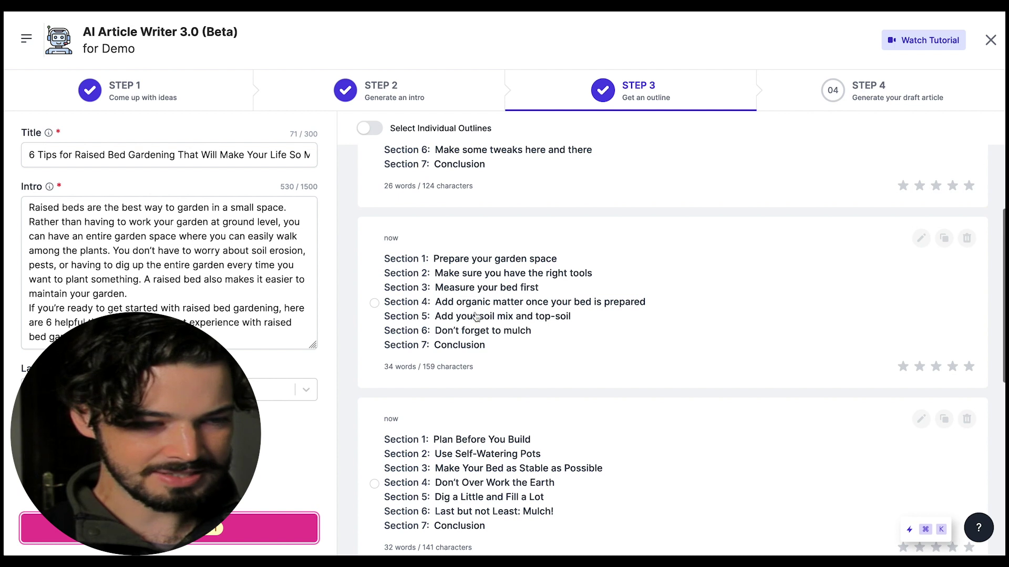
scroll(476, 315, down, 8)
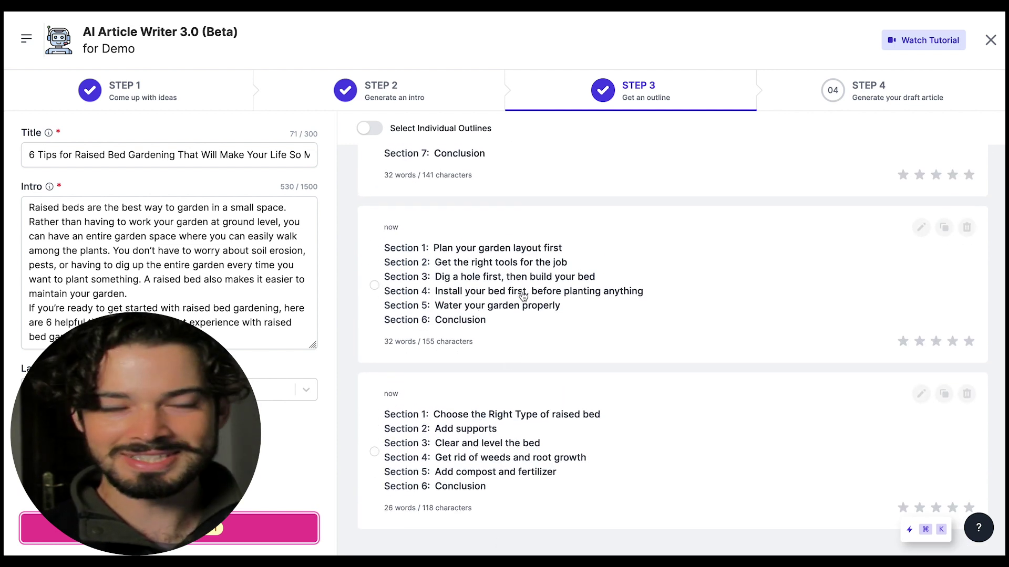
scroll(523, 297, up, 10)
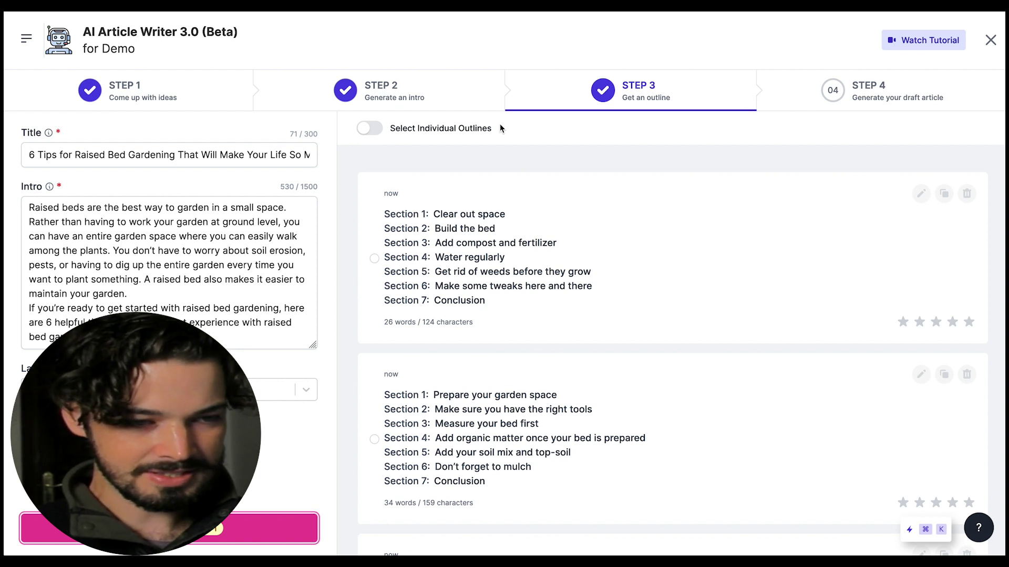
Choose the whole seven-section outline starting 'Prepare your garden space'.
click(381, 128)
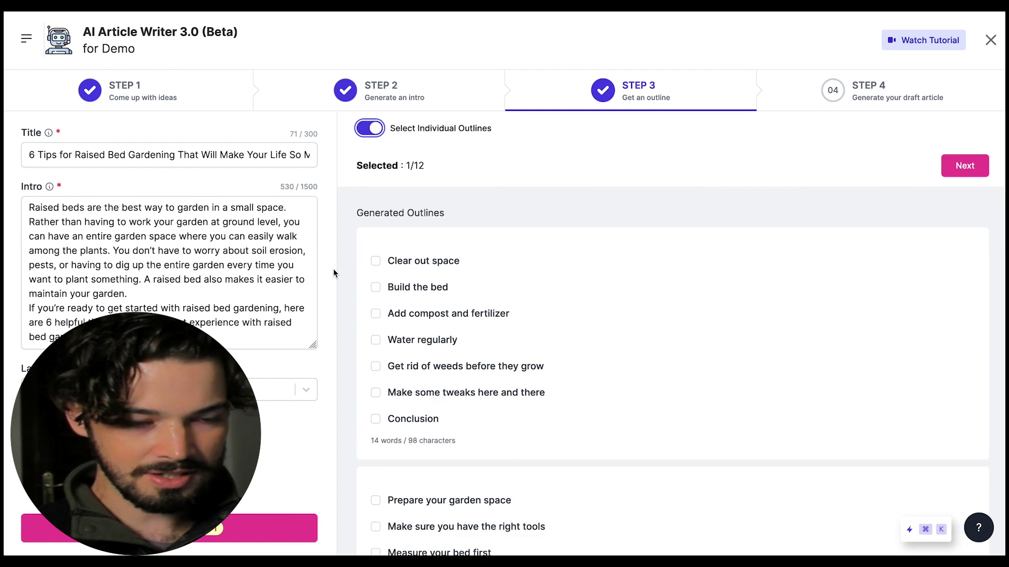
scroll(486, 297, down, 2)
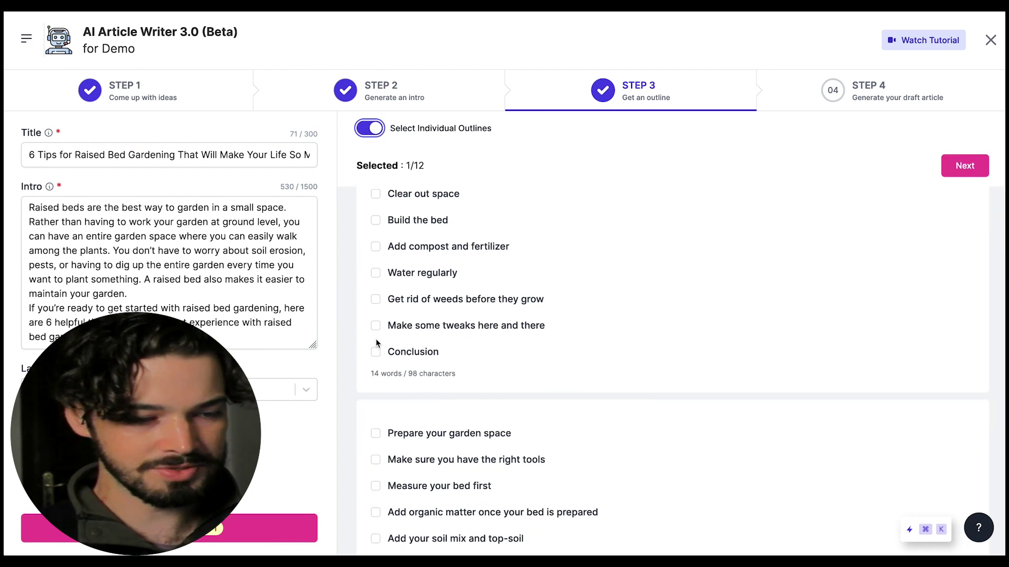
click(363, 131)
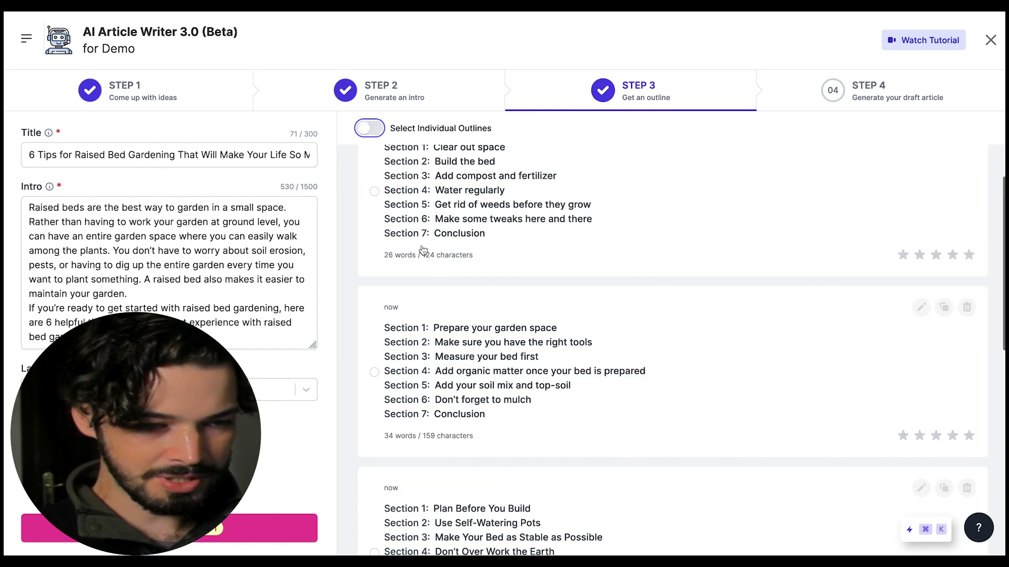
scroll(513, 288, down, 2)
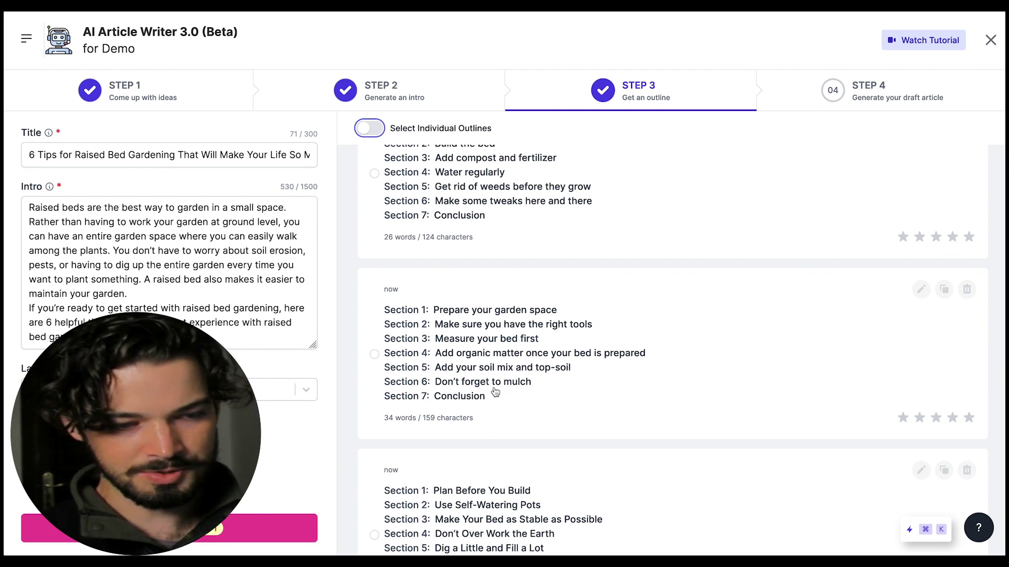
click(492, 357)
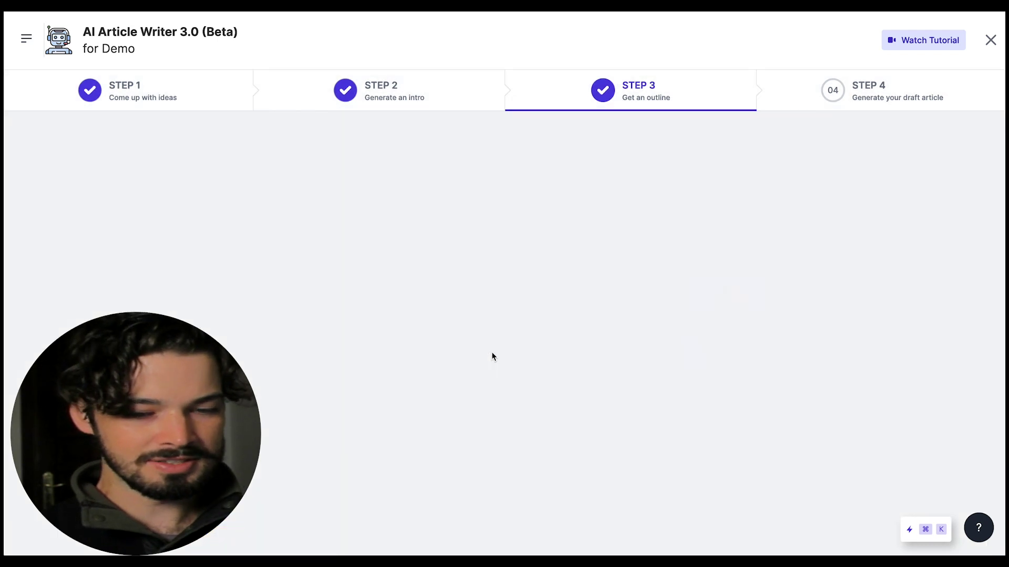
scroll(169, 331, down, 3)
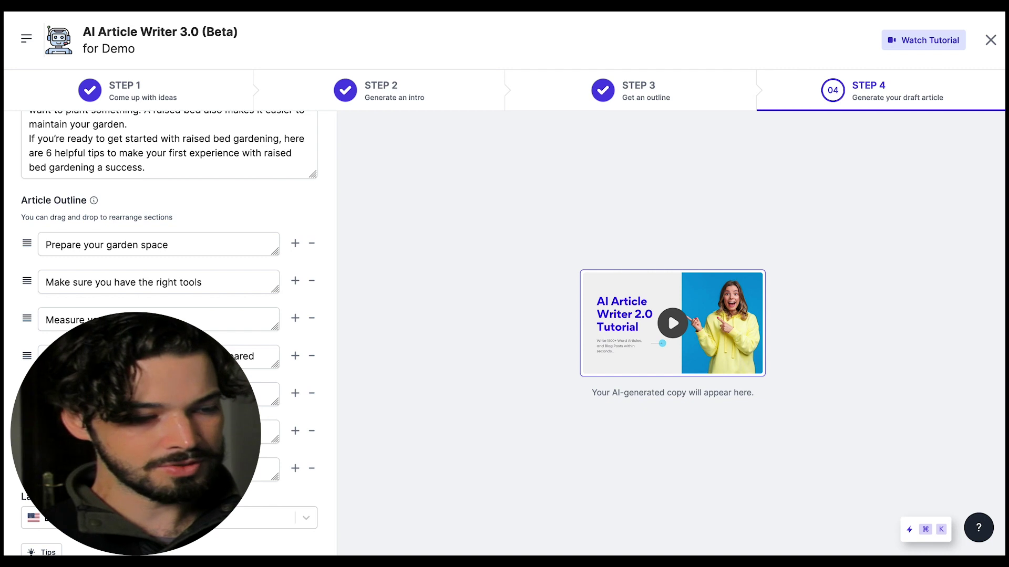
mouse_move(21, 246)
mouse_down()
mouse_move(25, 318)
mouse_move(24, 245)
mouse_up()
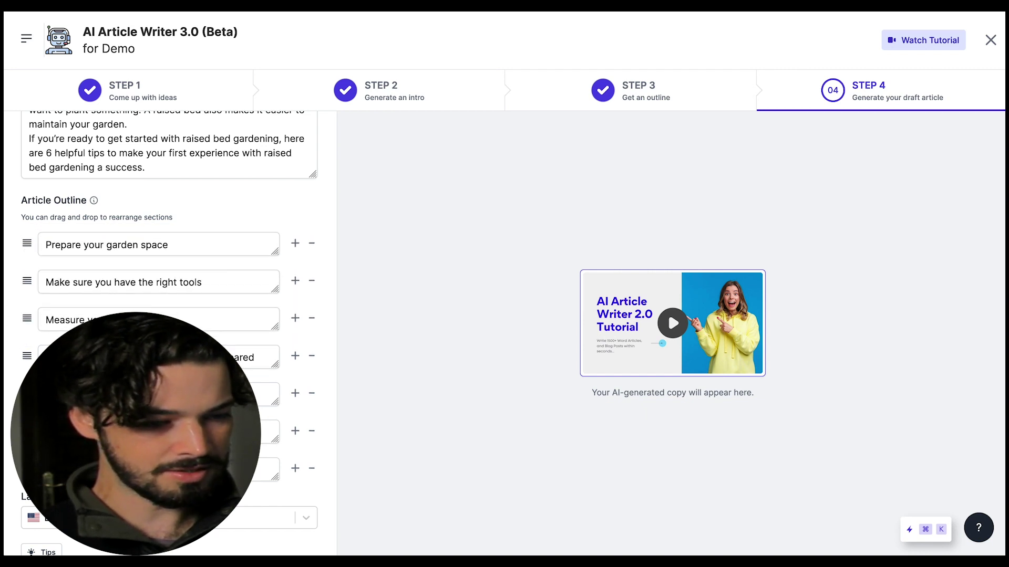
click(296, 468)
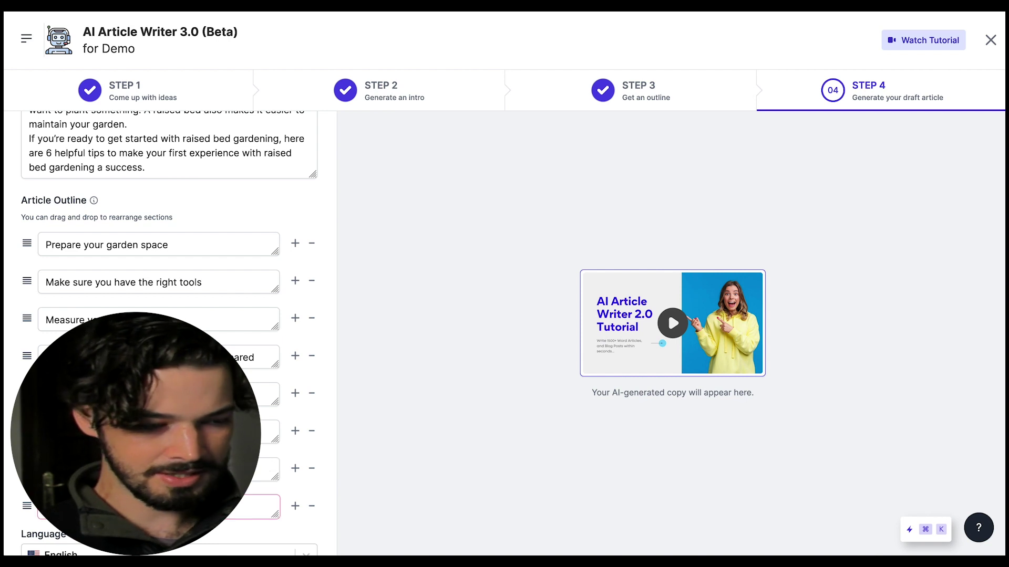
click(311, 508)
scroll(168, 336, down, 3)
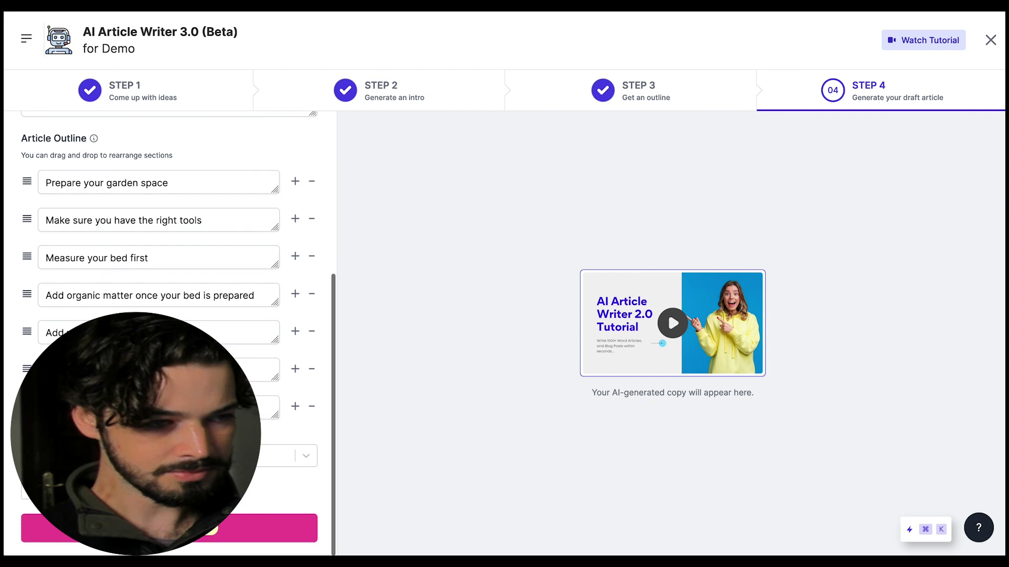
scroll(168, 336, up, 10)
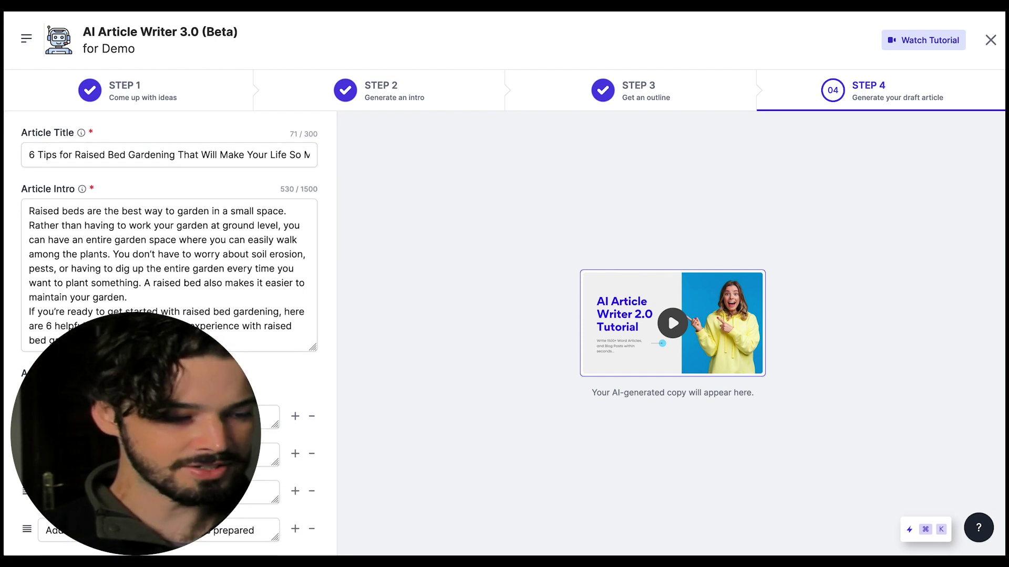
scroll(169, 336, down, 5)
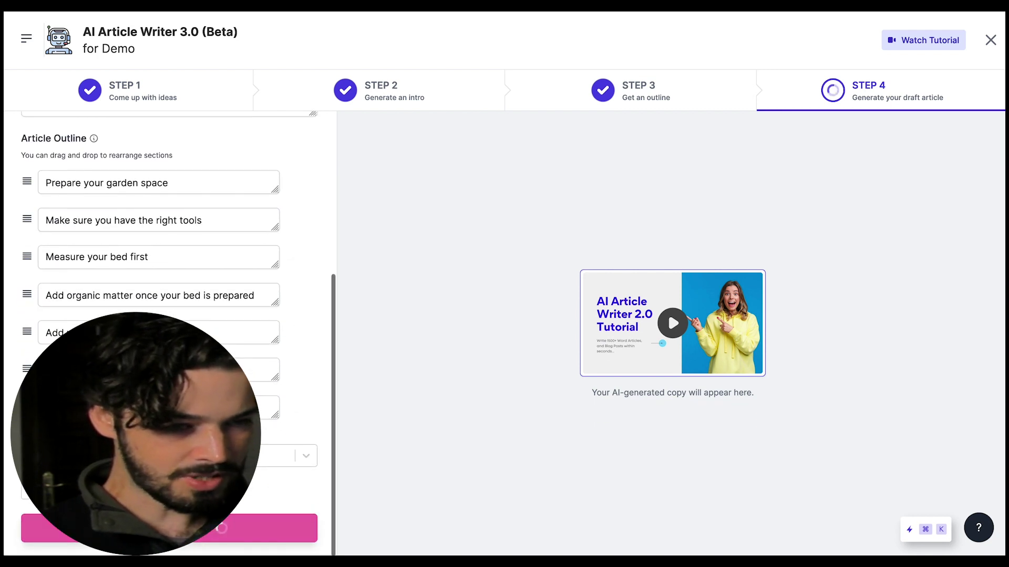
Generate and review the 868-word draft, then start downloading it as a .docx file.
click(158, 528)
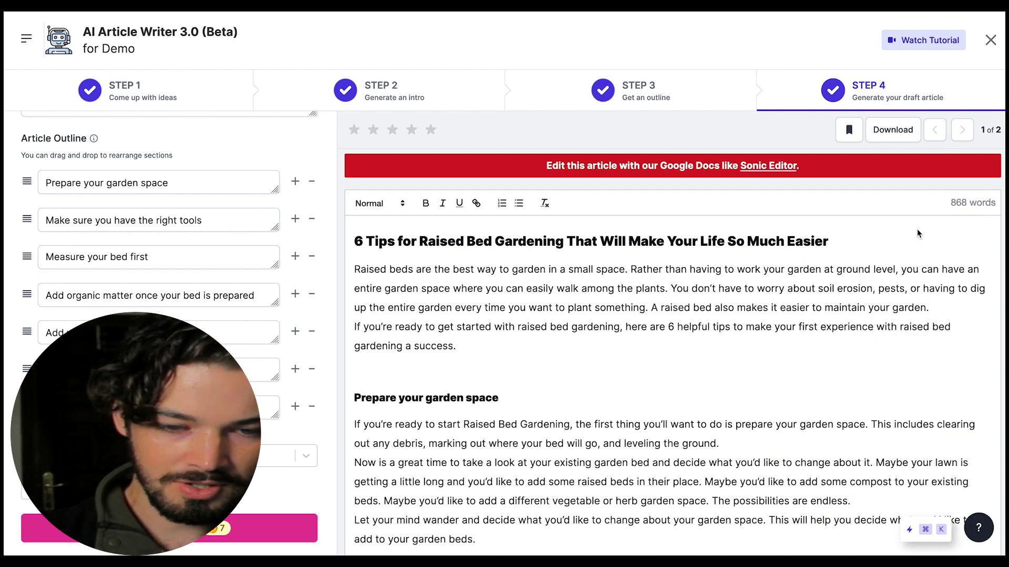
scroll(729, 375, down, 1)
scroll(729, 375, down, 10)
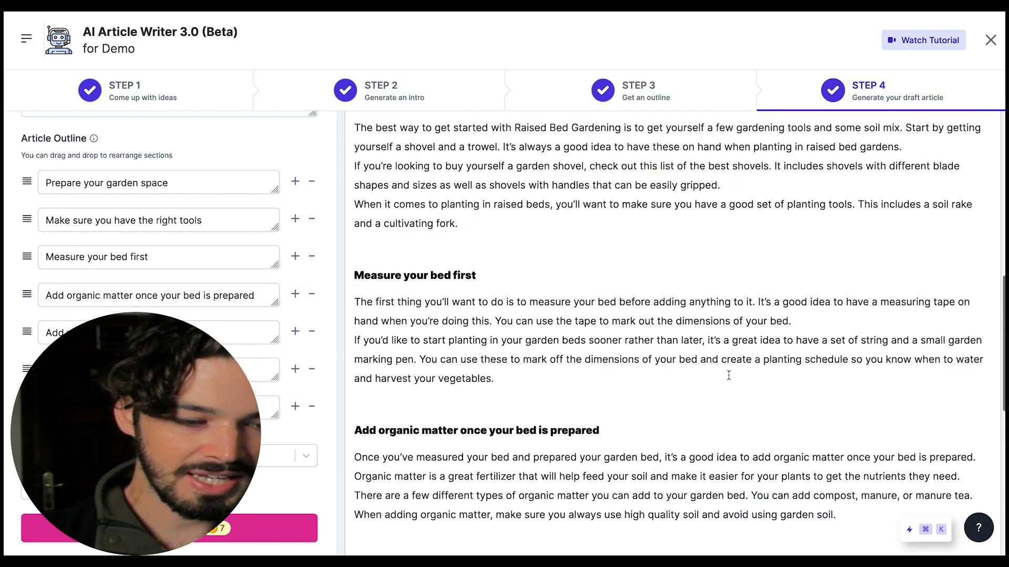
scroll(728, 375, down, 7)
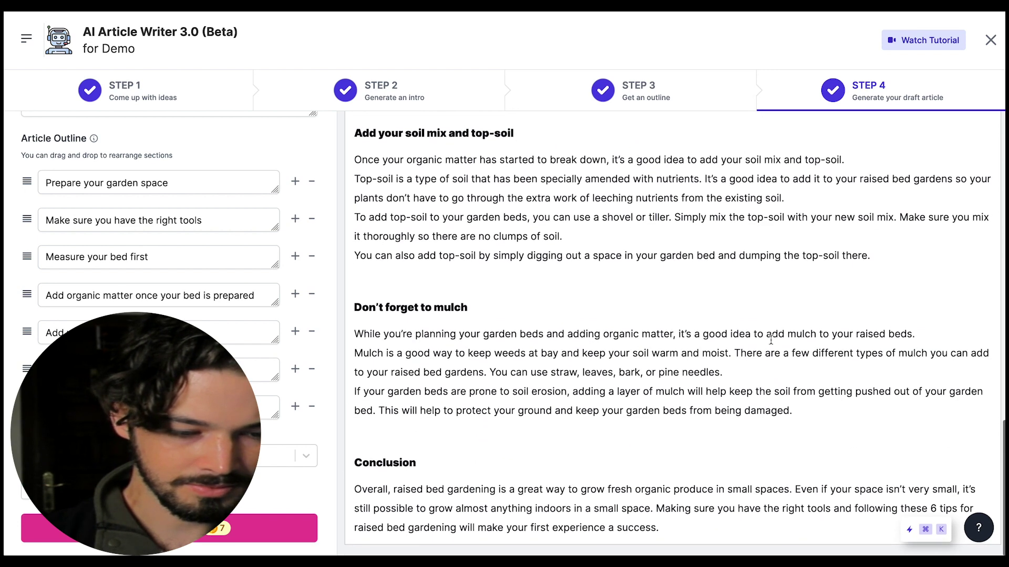
scroll(771, 340, up, 6)
scroll(770, 340, up, 15)
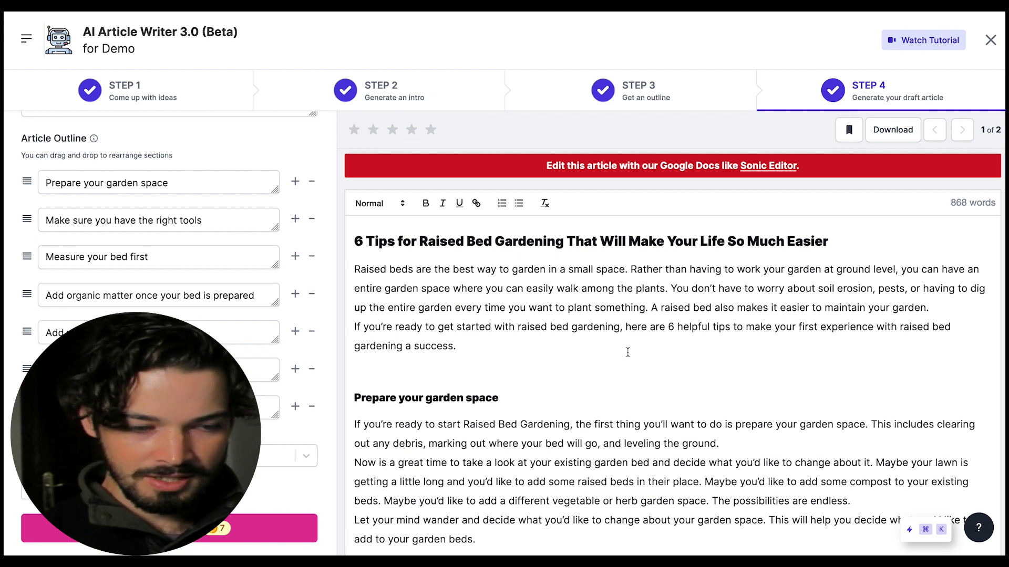
scroll(628, 352, down, 1)
scroll(628, 352, up, 1)
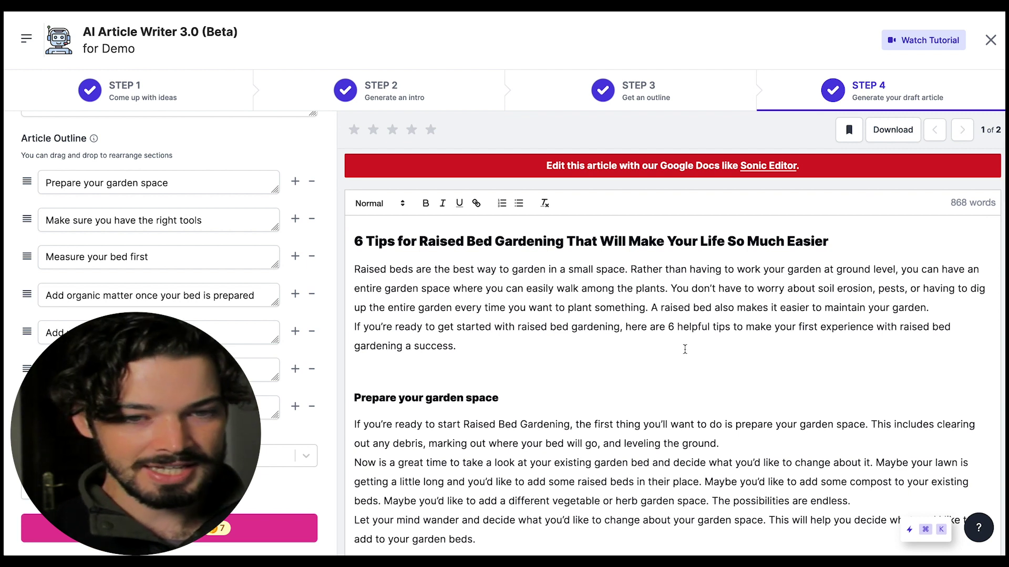
click(892, 130)
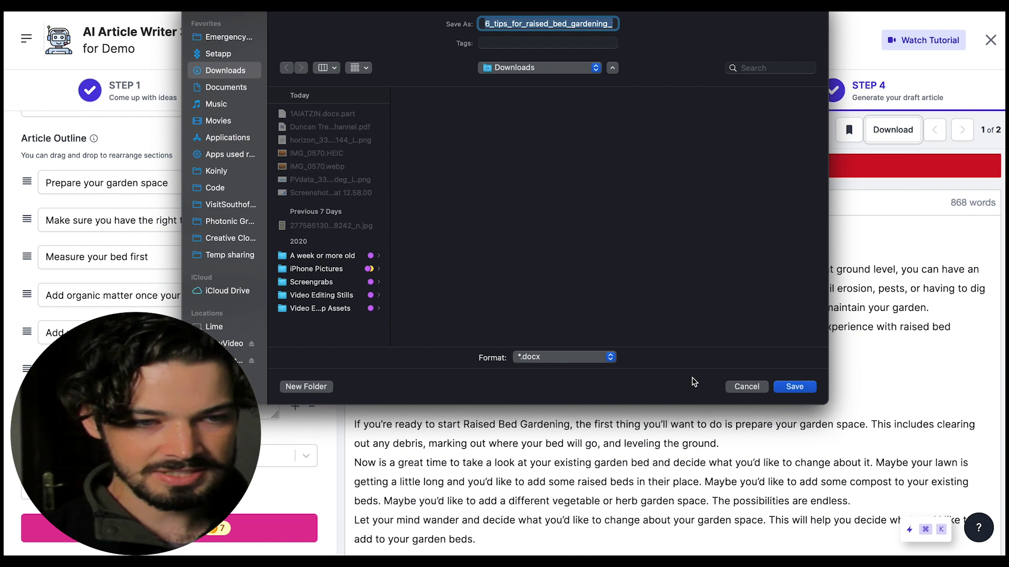
Cancel the .docx download and open the article in the Sonic Editor instead.
click(733, 387)
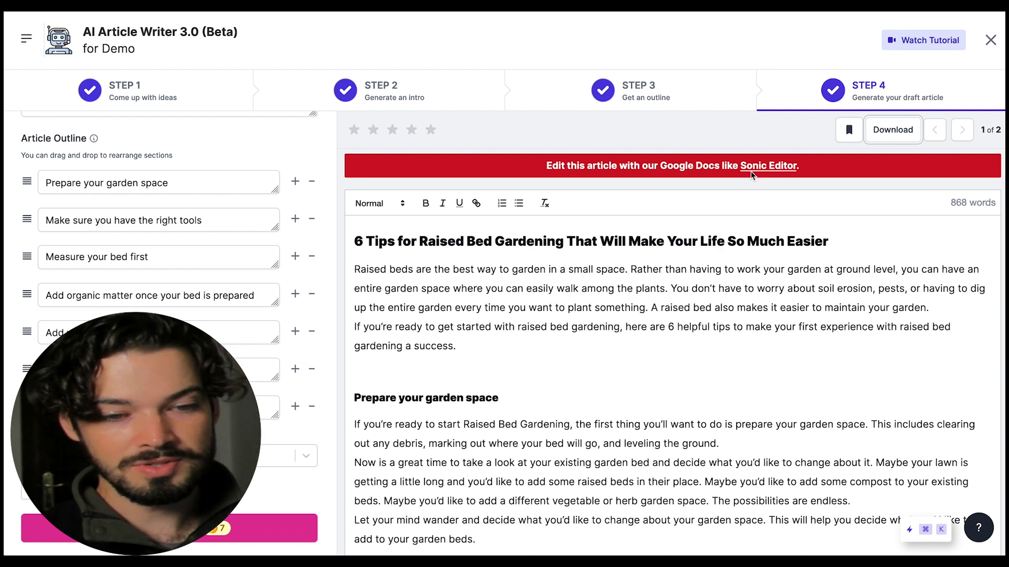
click(759, 166)
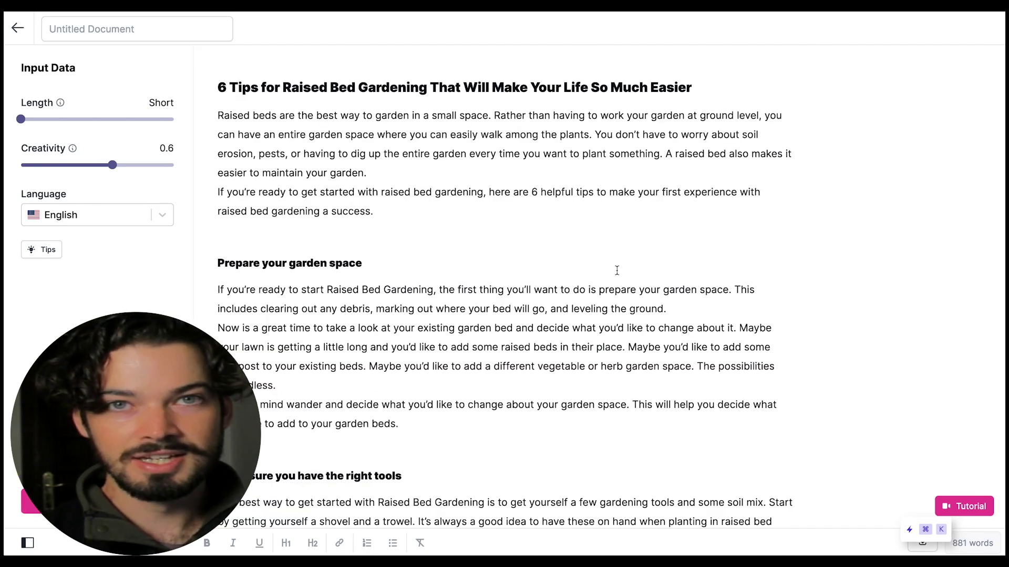
Add blank lines after the first intro paragraph, 'leveling the ground.', 'are endless.' and 'gardens.'.
scroll(617, 270, down, 3)
scroll(617, 270, up, 3)
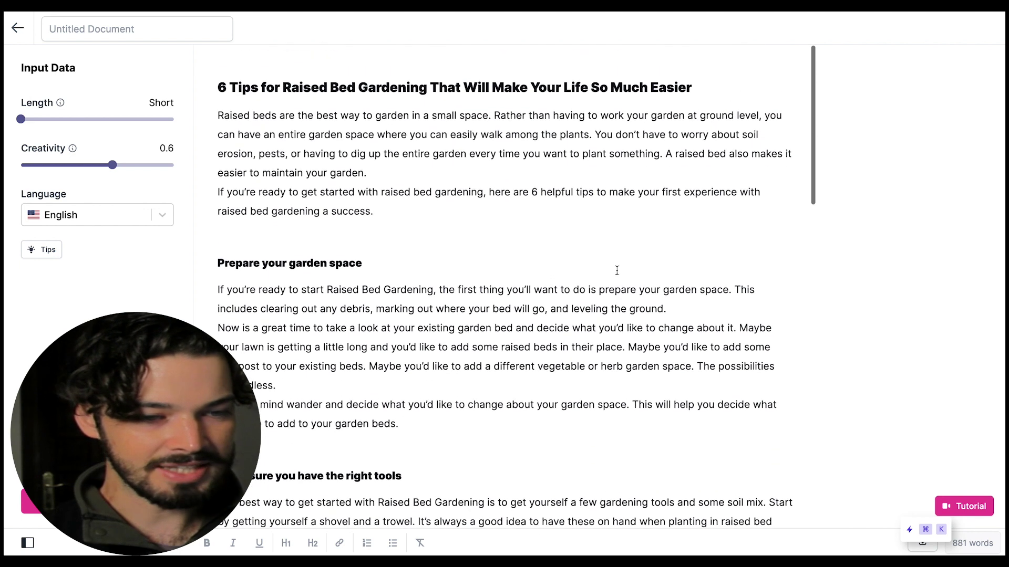
click(422, 174)
key(Return)
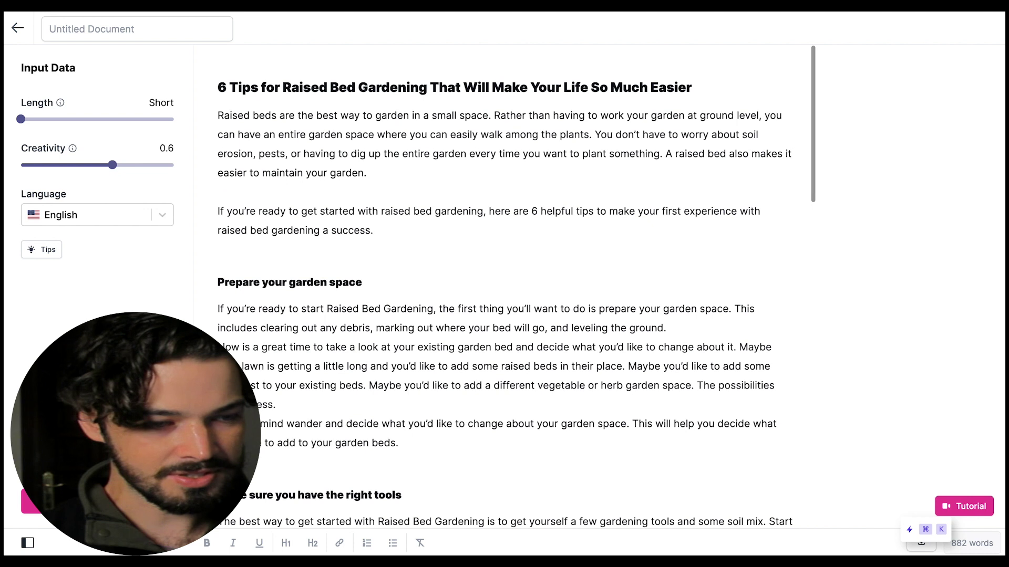
scroll(447, 220, down, 1)
scroll(468, 200, up, 1)
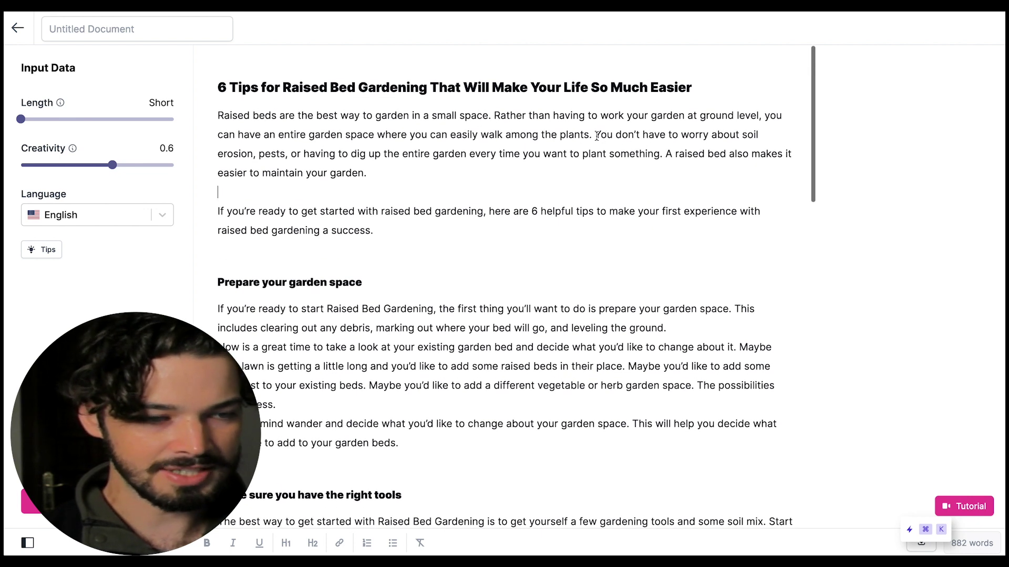
scroll(656, 287, down, 1)
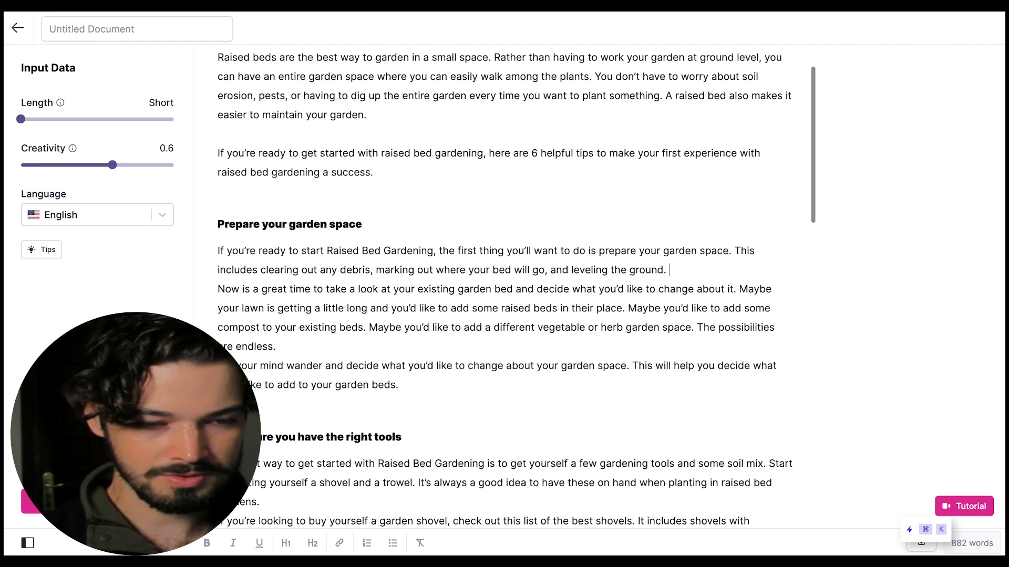
click(669, 270)
key(Return)
scroll(475, 304, down, 1)
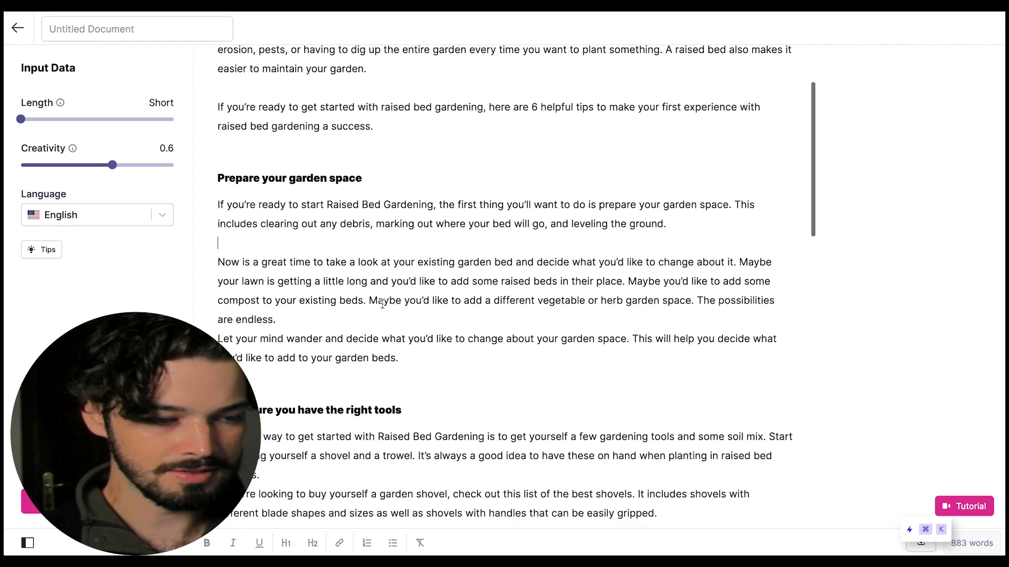
click(274, 320)
key(Return)
scroll(269, 362, down, 2)
click(260, 390)
key(Return)
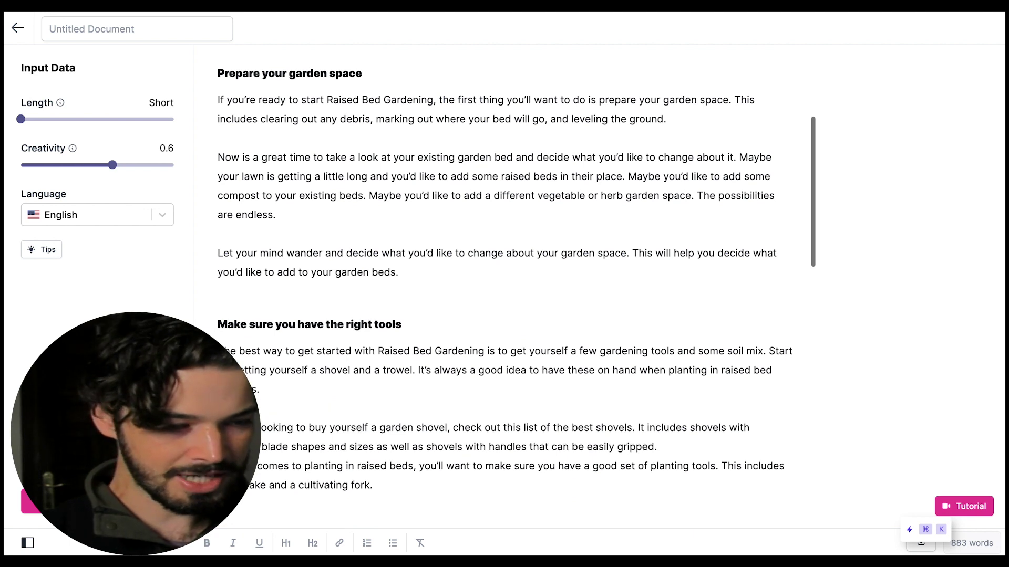
Add blank lines after 'prepared.', 'they need.' and the 'pine needles.' mulch paragraph.
scroll(373, 384, down, 2)
scroll(374, 385, down, 3)
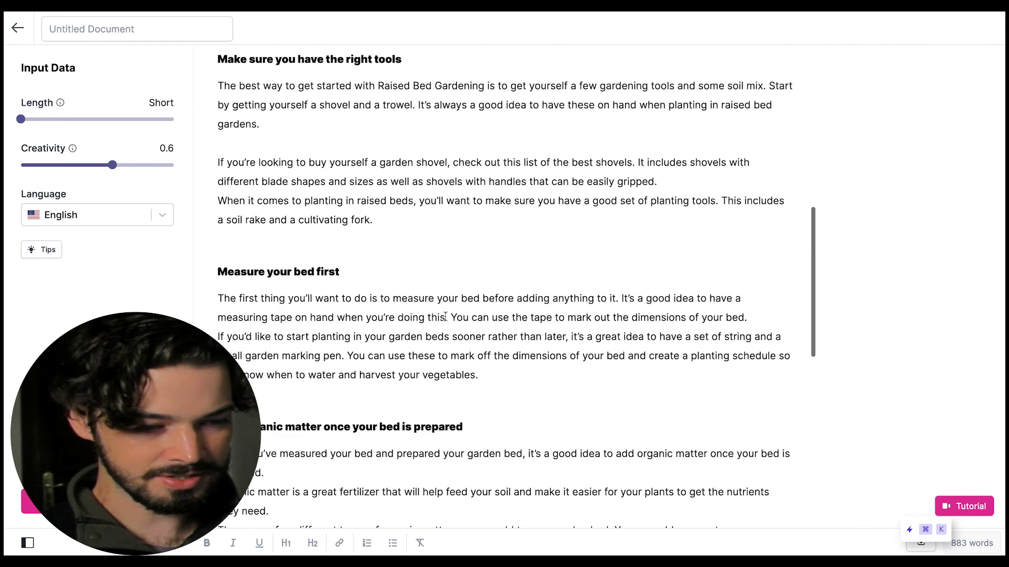
click(450, 317)
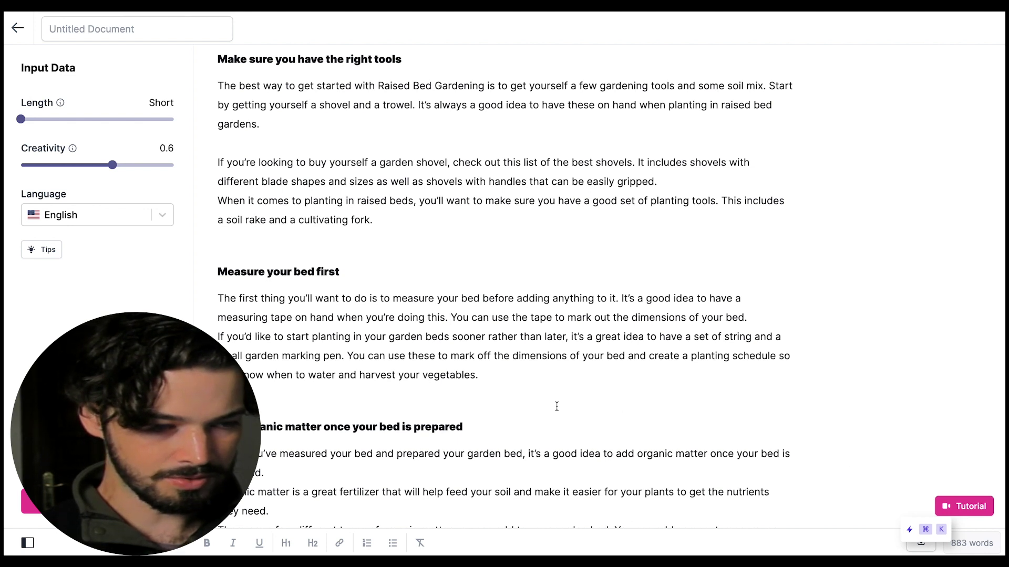
scroll(442, 394, down, 2)
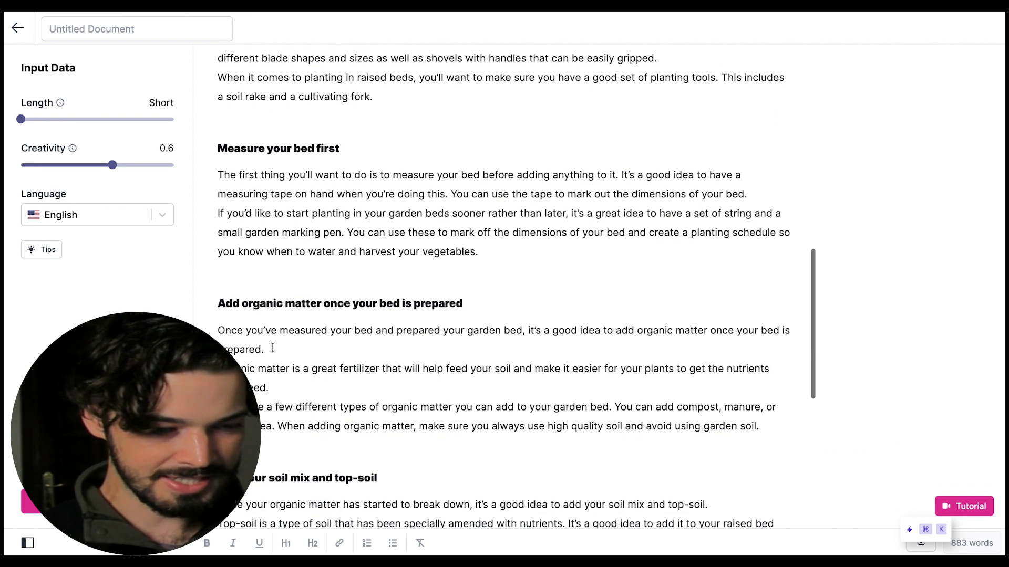
click(273, 348)
key(Return)
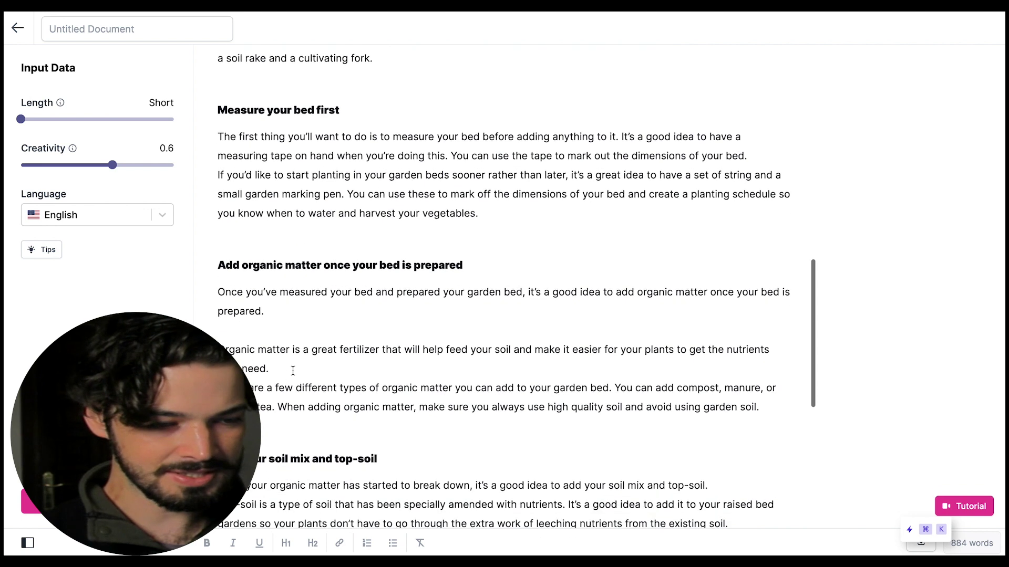
click(292, 371)
key(Return)
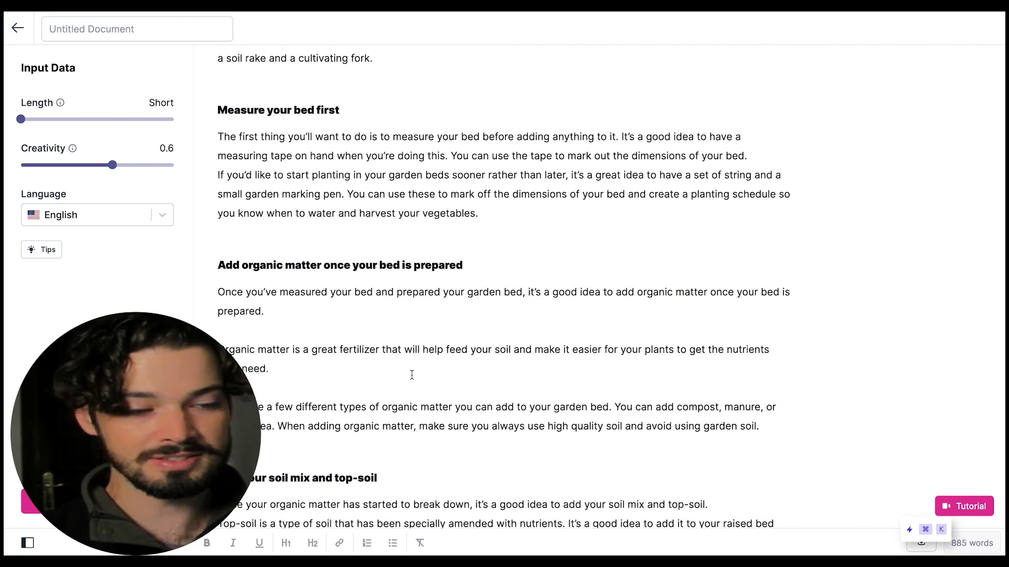
scroll(412, 375, down, 3)
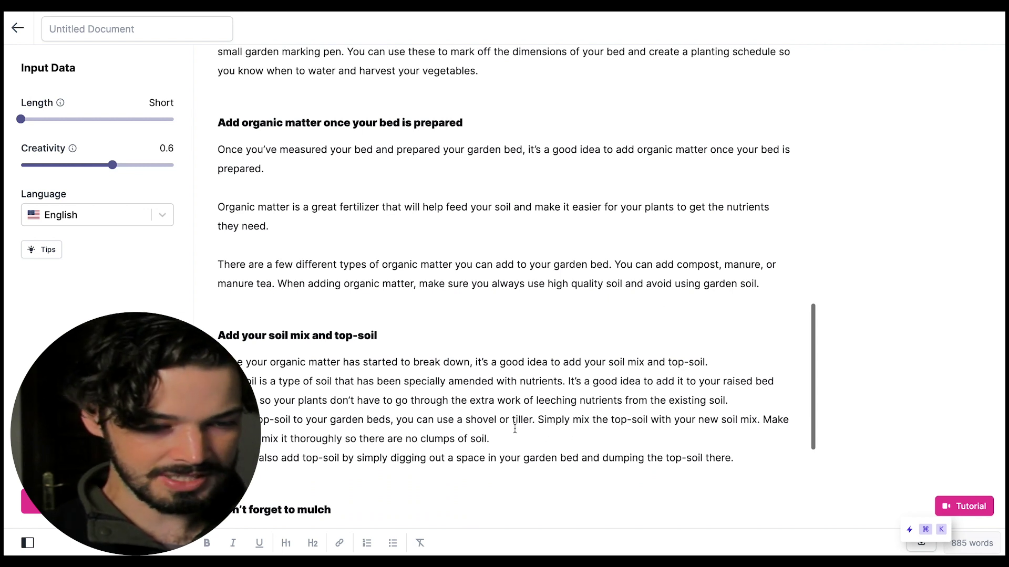
scroll(515, 429, down, 4)
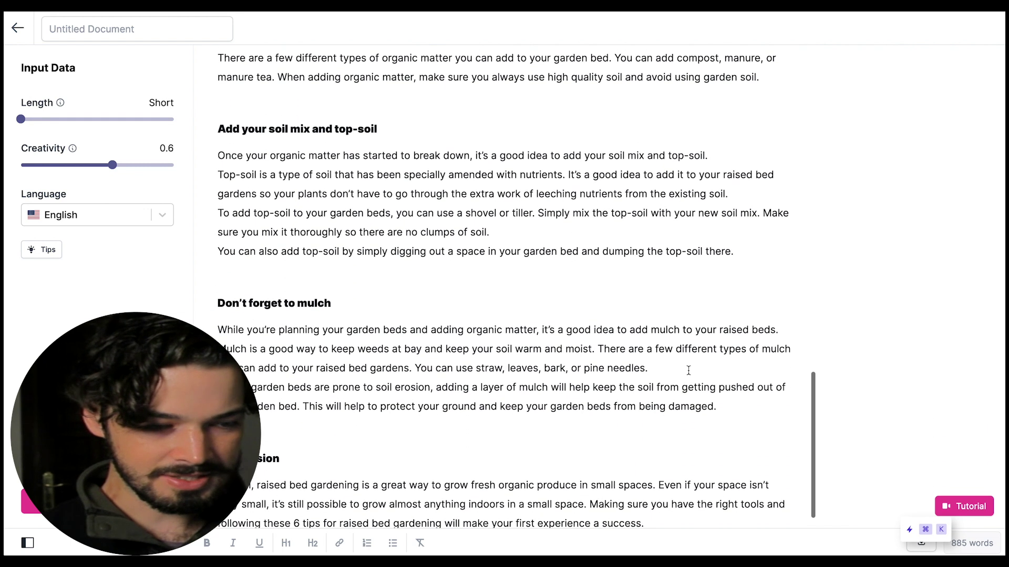
click(680, 362)
key(Return)
scroll(560, 342, down, 1)
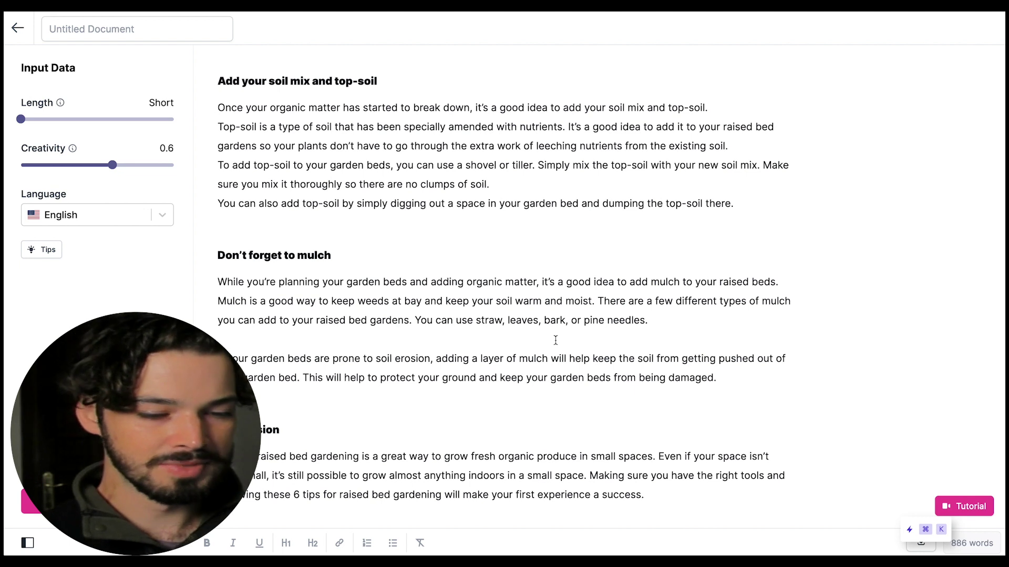
scroll(555, 341, up, 3)
scroll(555, 341, up, 12)
scroll(555, 340, up, 5)
scroll(555, 340, up, 1)
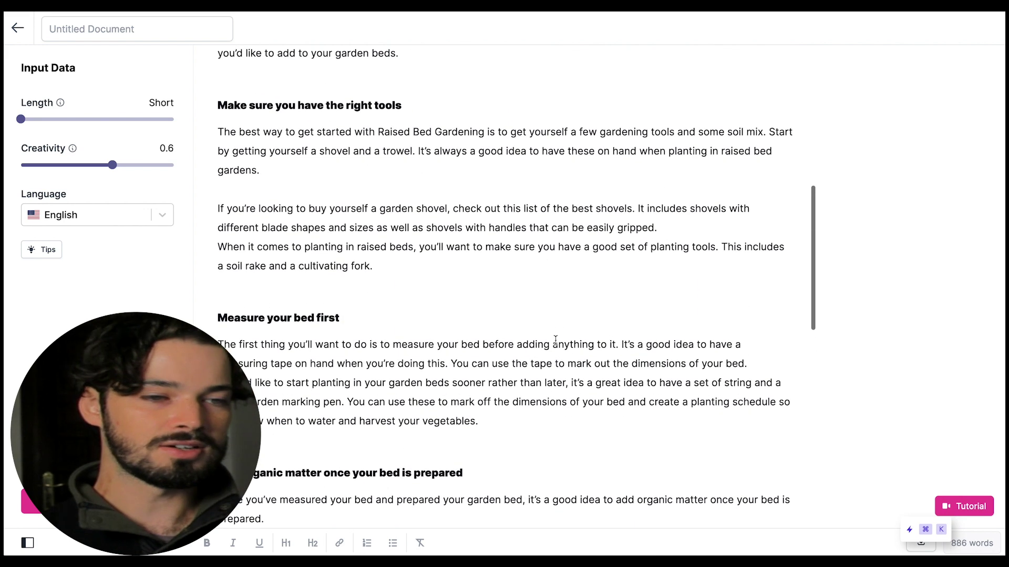
scroll(555, 341, up, 1)
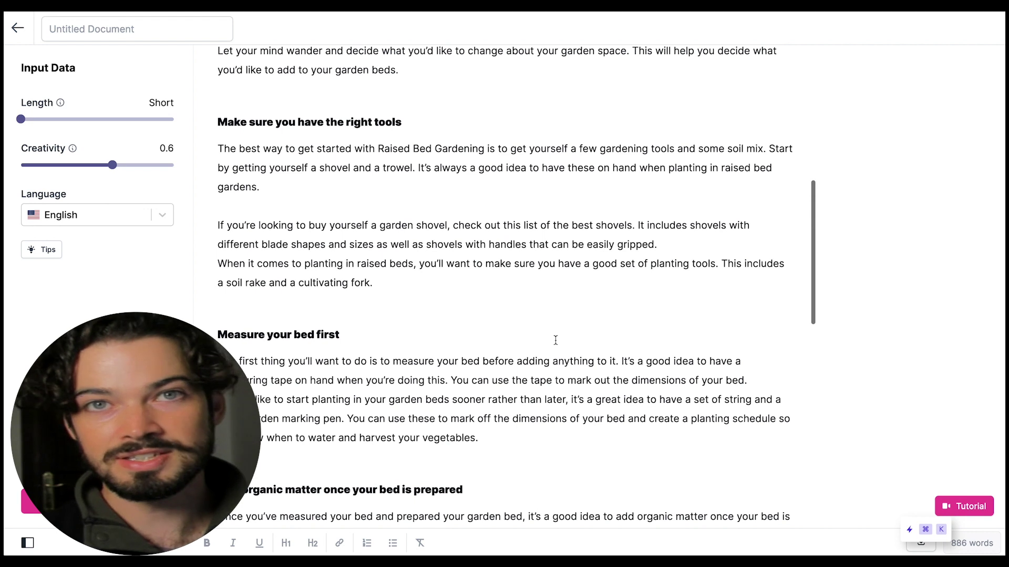
scroll(556, 340, up, 1)
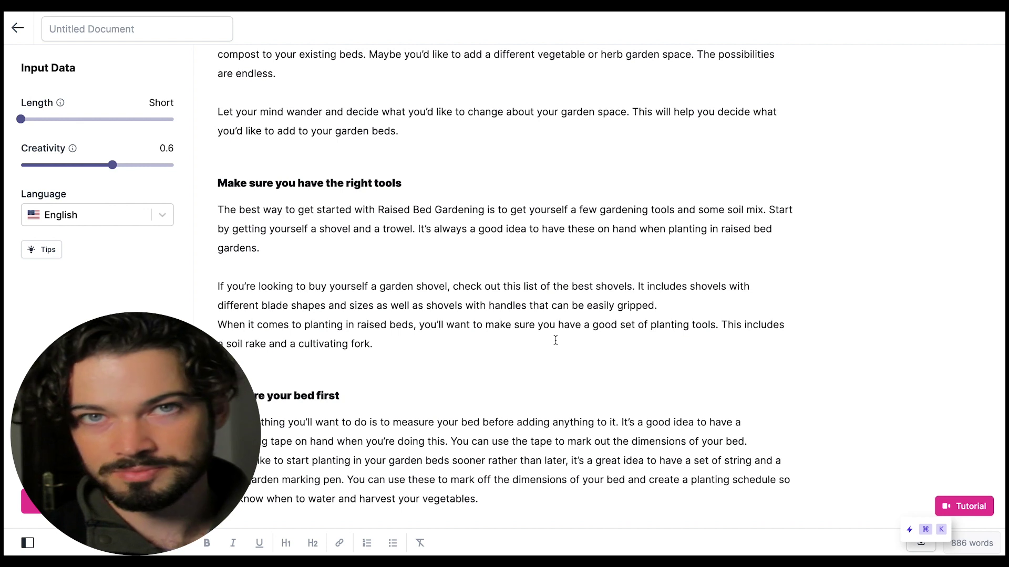
scroll(555, 341, down, 3)
scroll(555, 341, down, 2)
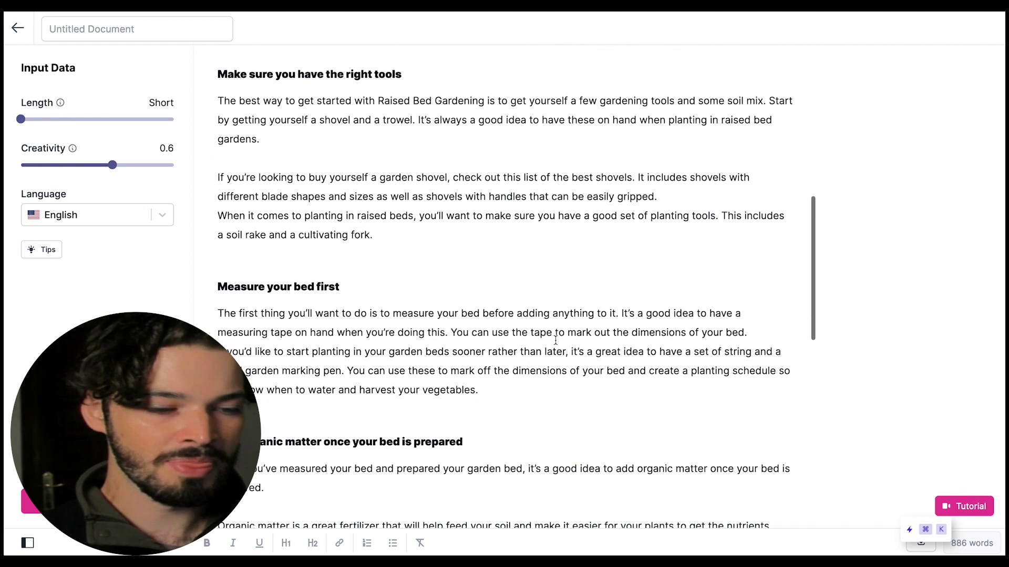
scroll(555, 341, up, 10)
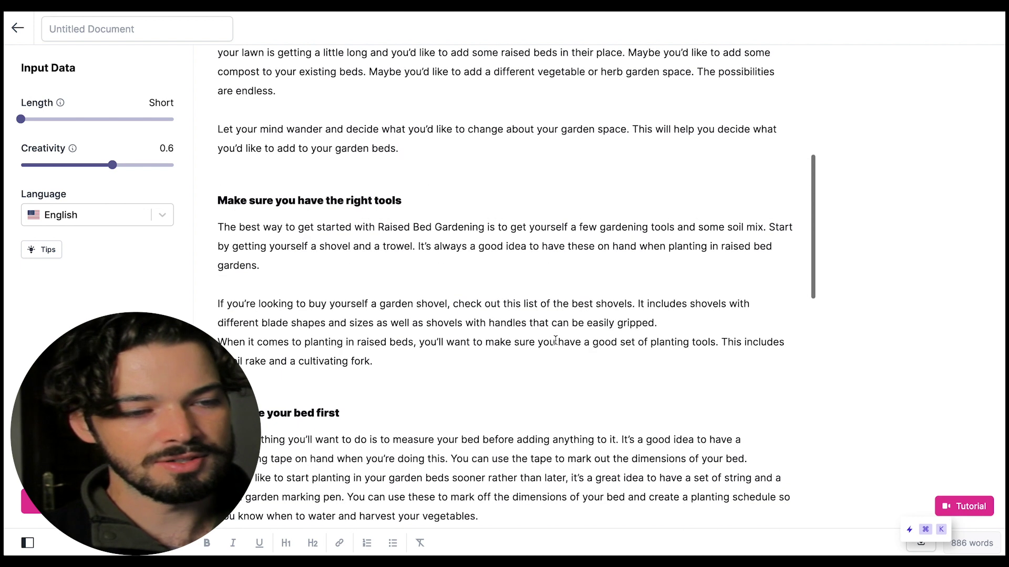
scroll(444, 255, up, 5)
scroll(419, 235, up, 3)
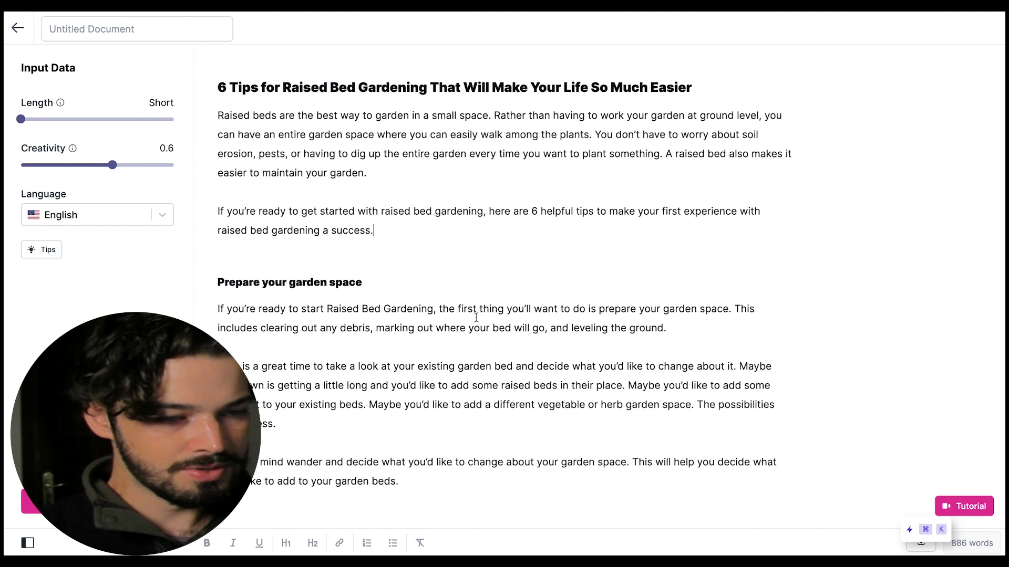
Have Compose continue the text after 'cultivating fork.', adding tool tips and a soil section.
scroll(476, 317, down, 2)
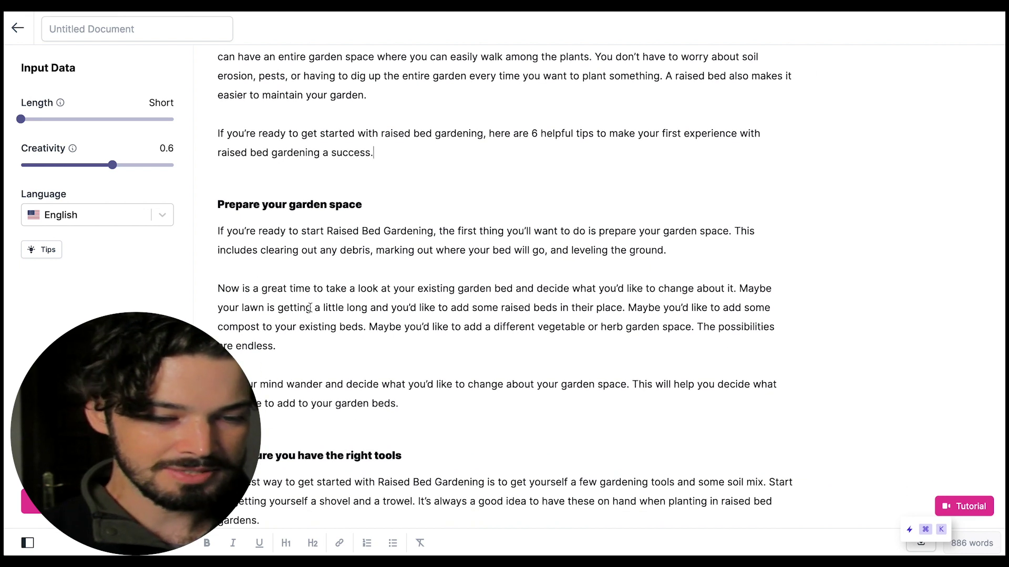
scroll(394, 403, down, 2)
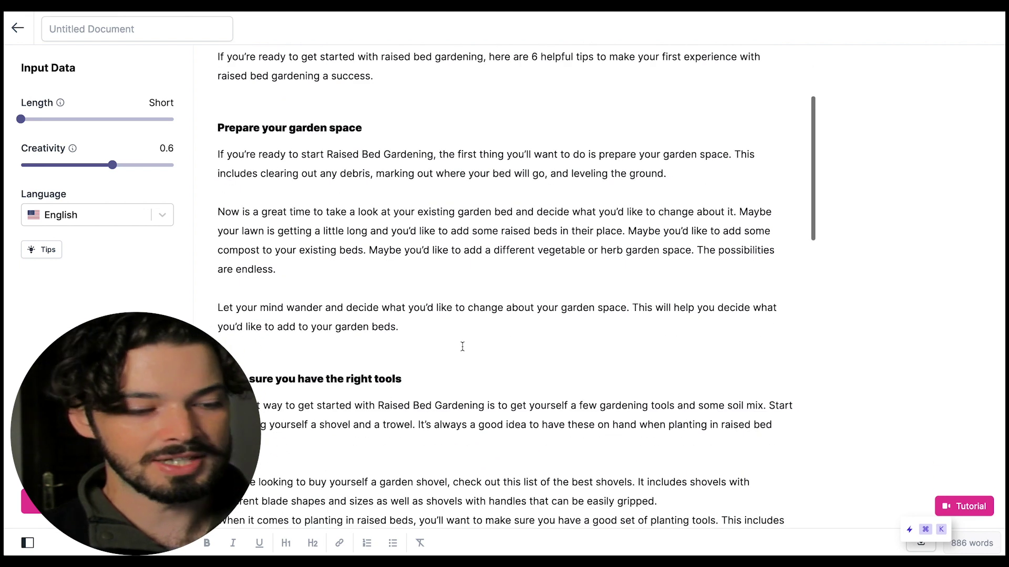
scroll(462, 347, down, 2)
scroll(462, 346, down, 3)
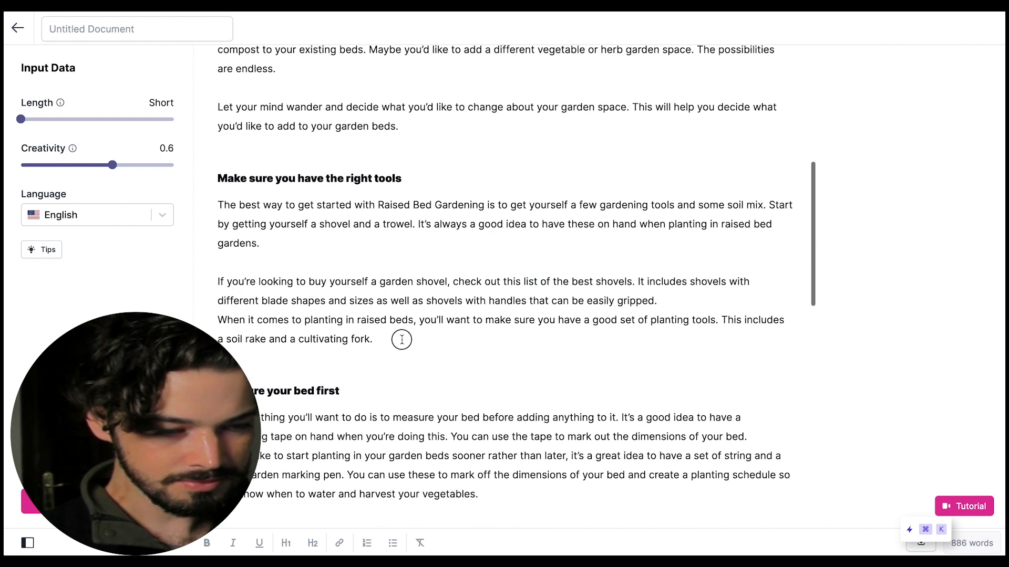
click(402, 340)
scroll(339, 335, down, 1)
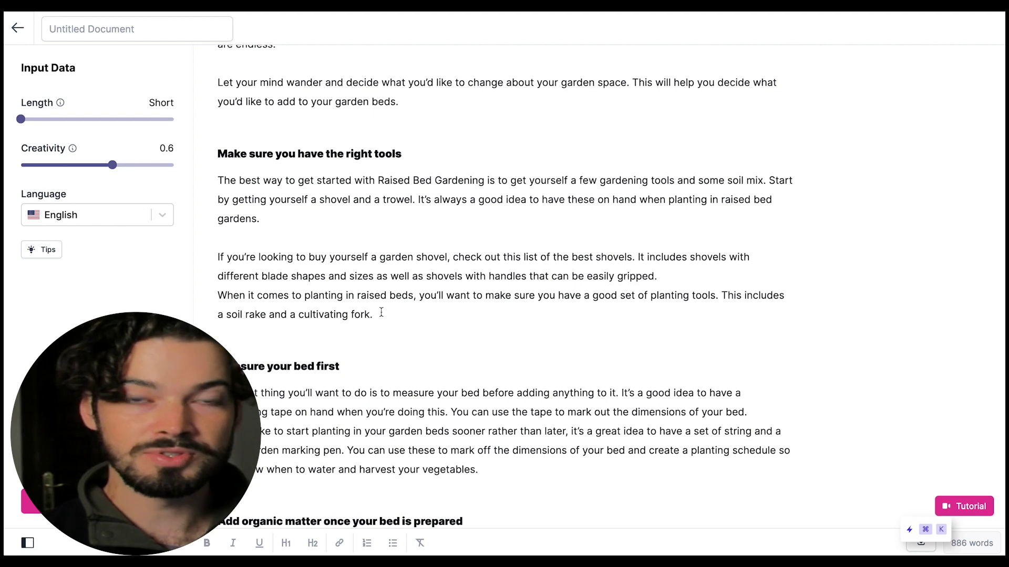
key(super+Return)
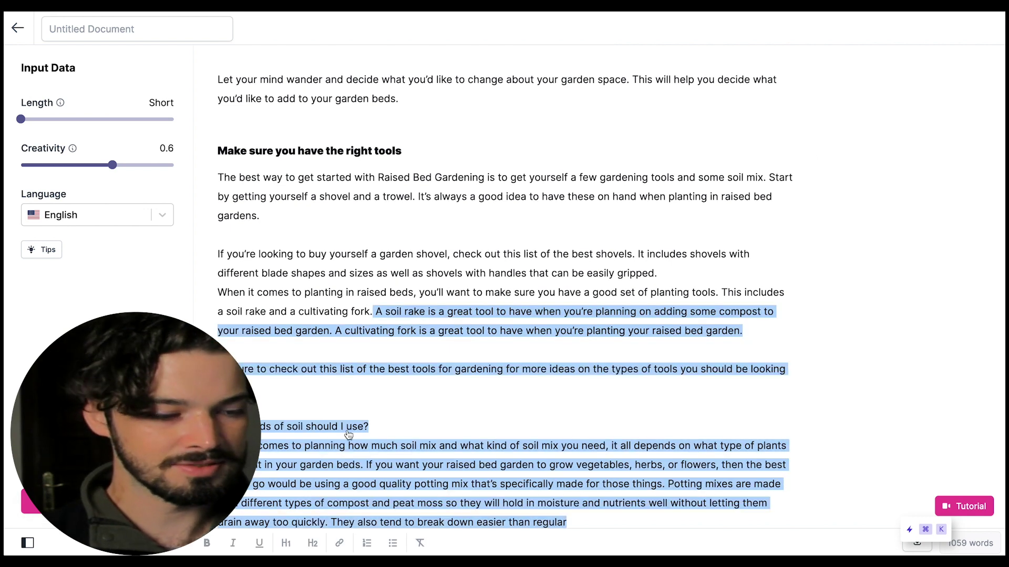
scroll(552, 378, down, 2)
scroll(491, 270, down, 1)
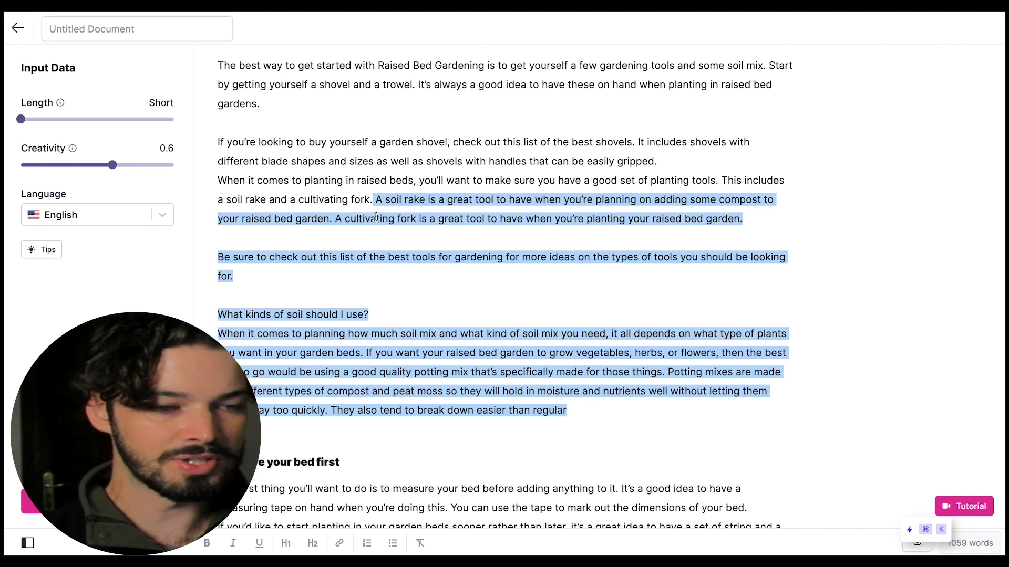
click(376, 218)
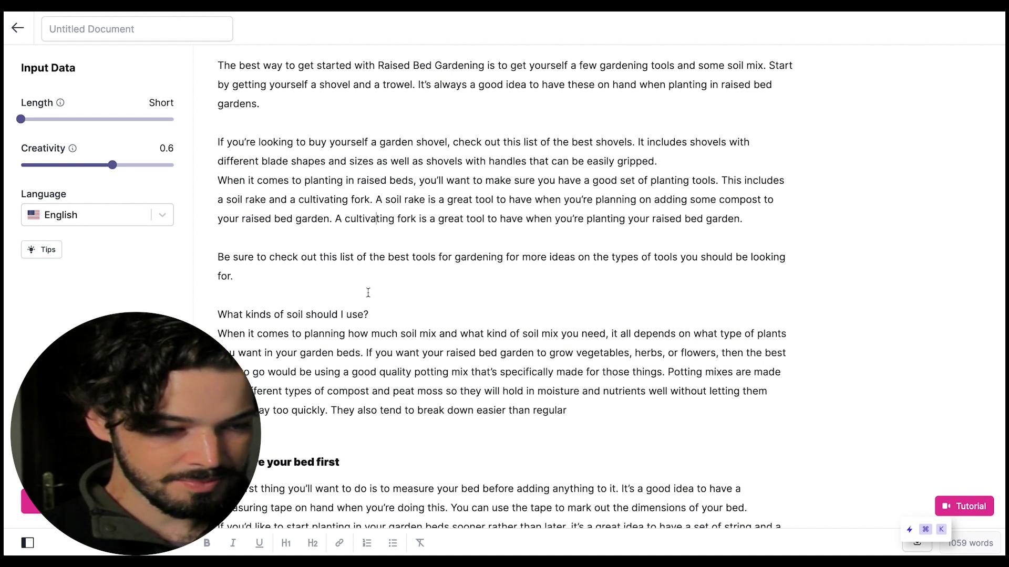
scroll(386, 312, down, 1)
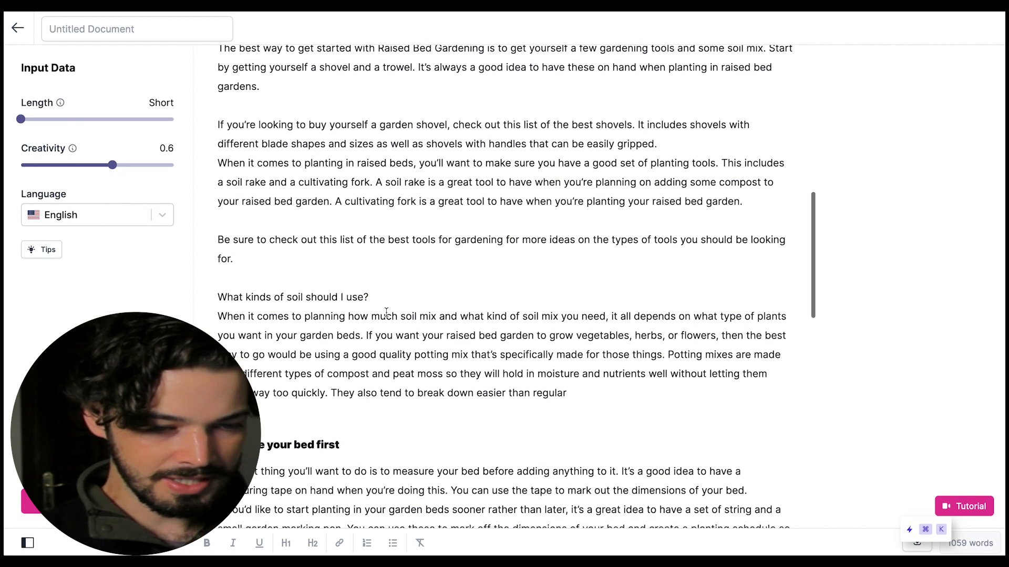
triple_click(269, 257)
click(269, 257)
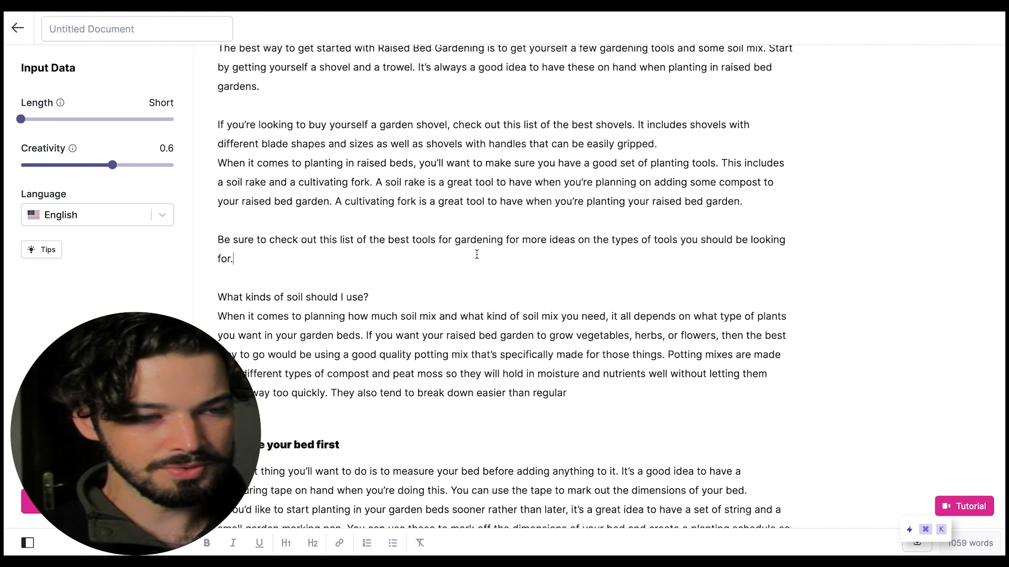
scroll(476, 254, up, 1)
drag(306, 292, 221, 276)
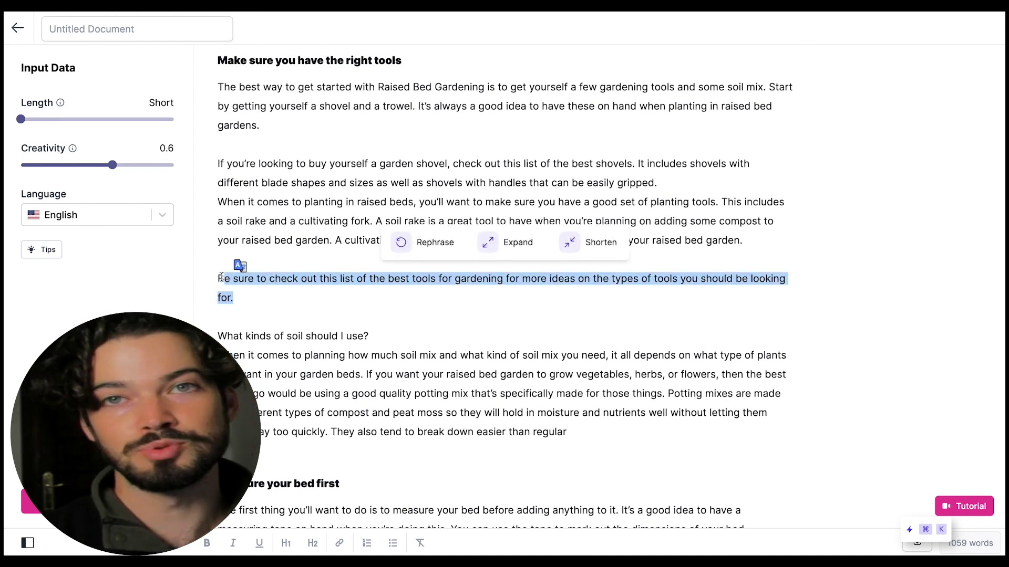
click(287, 302)
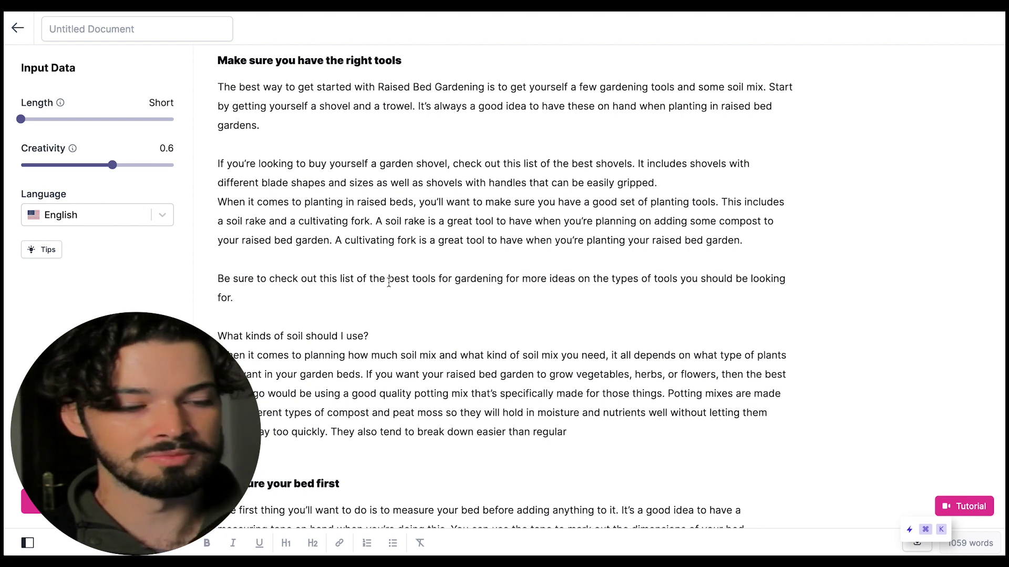
Delete the 'Be sure to check out' paragraph recommending a list of gardening tools.
drag(342, 297, 219, 279)
key(BackSpace)
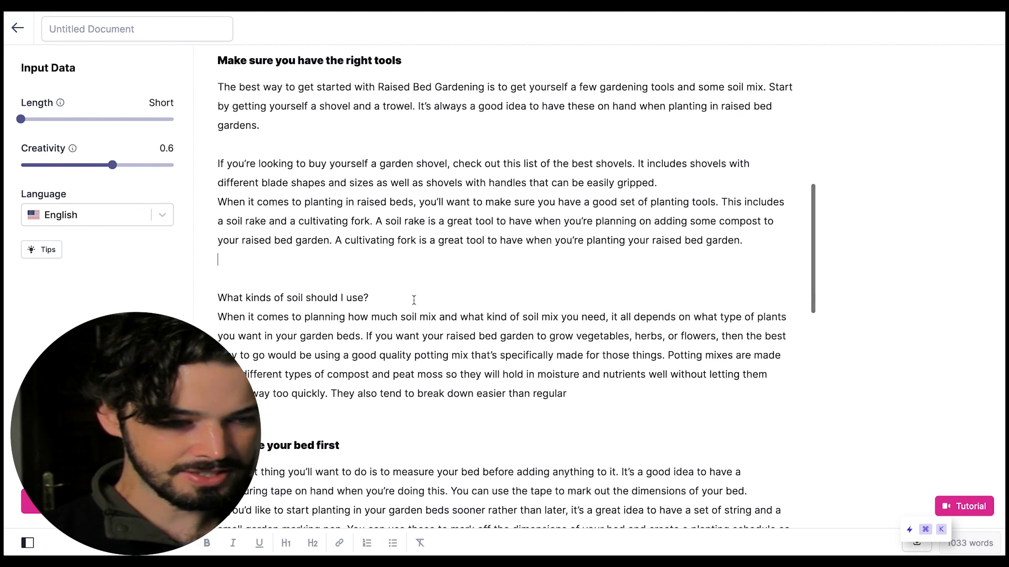
scroll(383, 306, down, 7)
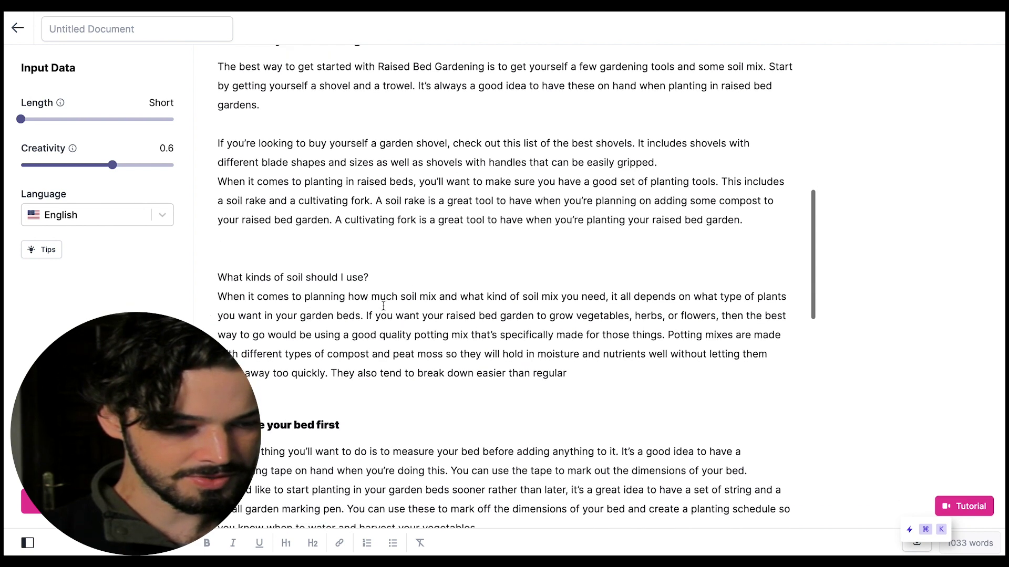
scroll(383, 306, down, 2)
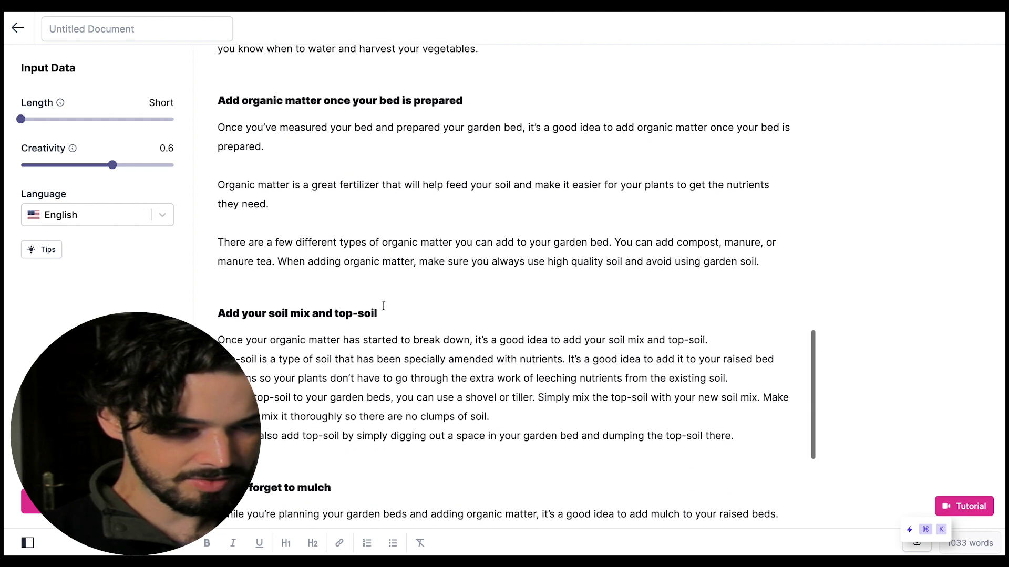
Delete the 'What kinds of soil should I use?' heading, its paragraph and the leftover empty line.
scroll(413, 293, up, 4)
scroll(413, 293, up, 3)
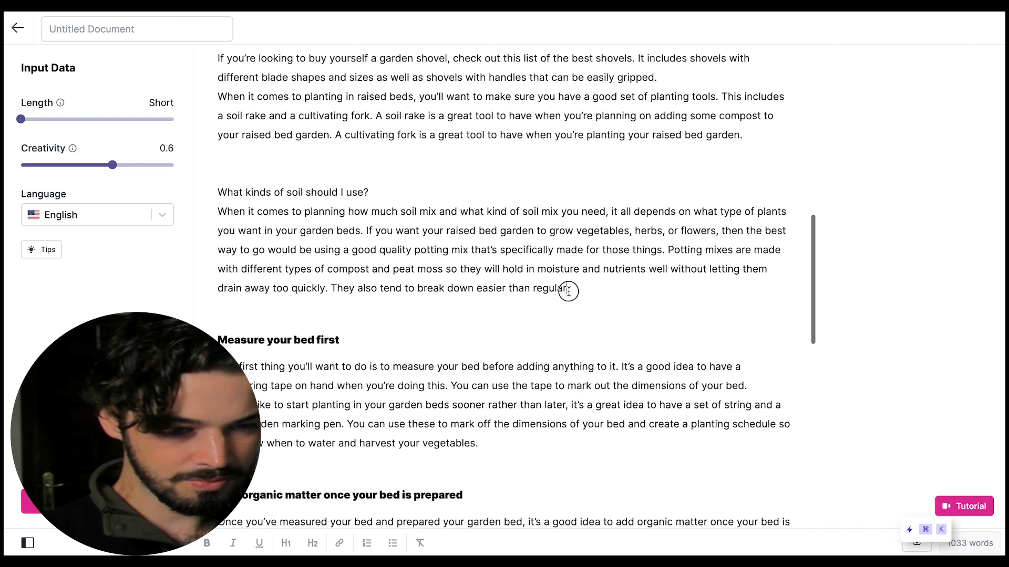
drag(567, 288, 216, 190)
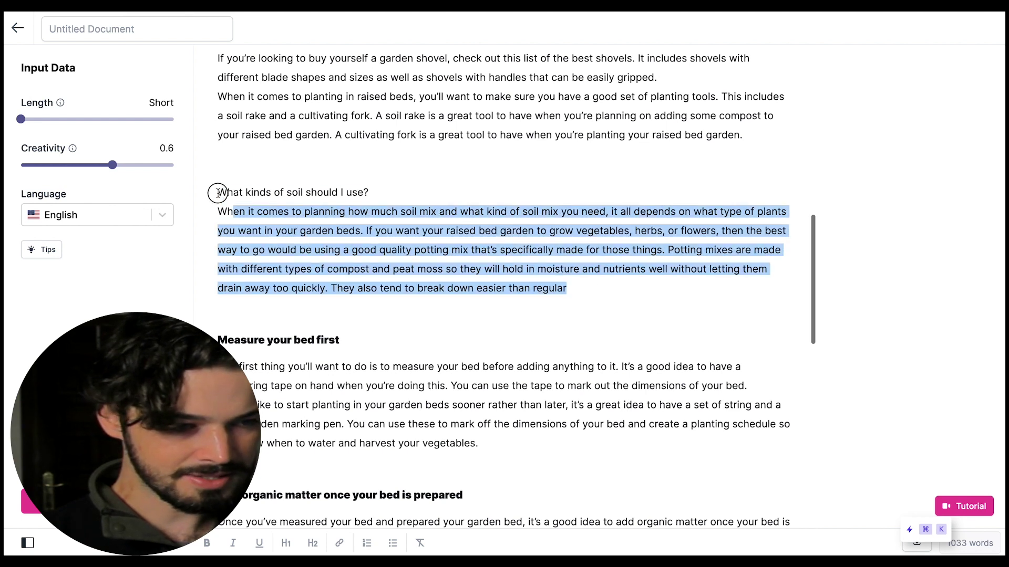
key(BackSpace)
key(BackSpace)
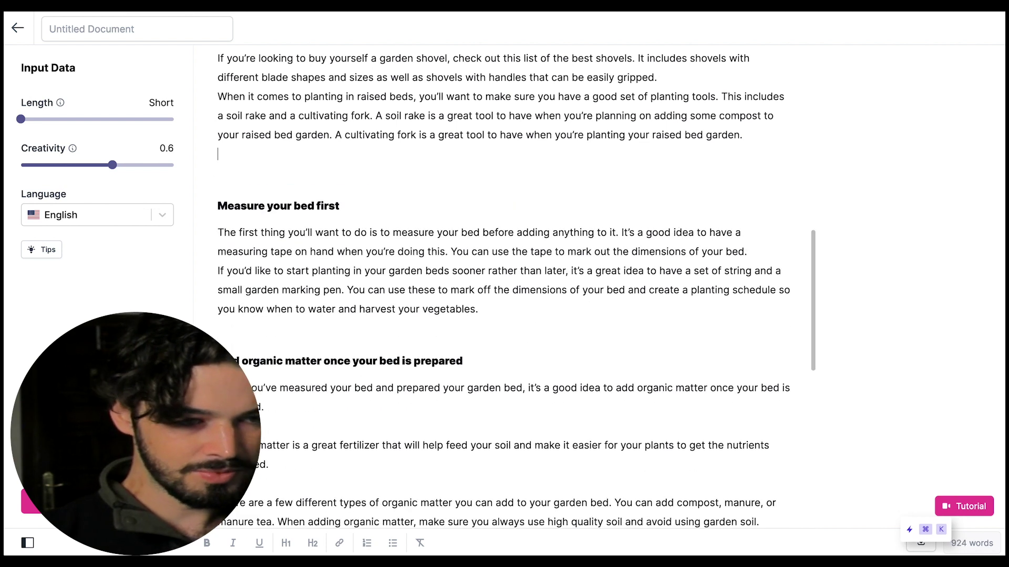
key(BackSpace)
scroll(429, 251, down, 5)
Paste the soil section after the top-soil paragraph and make 'What kinds of soil should I use?' an H2 heading.
scroll(428, 251, down, 1)
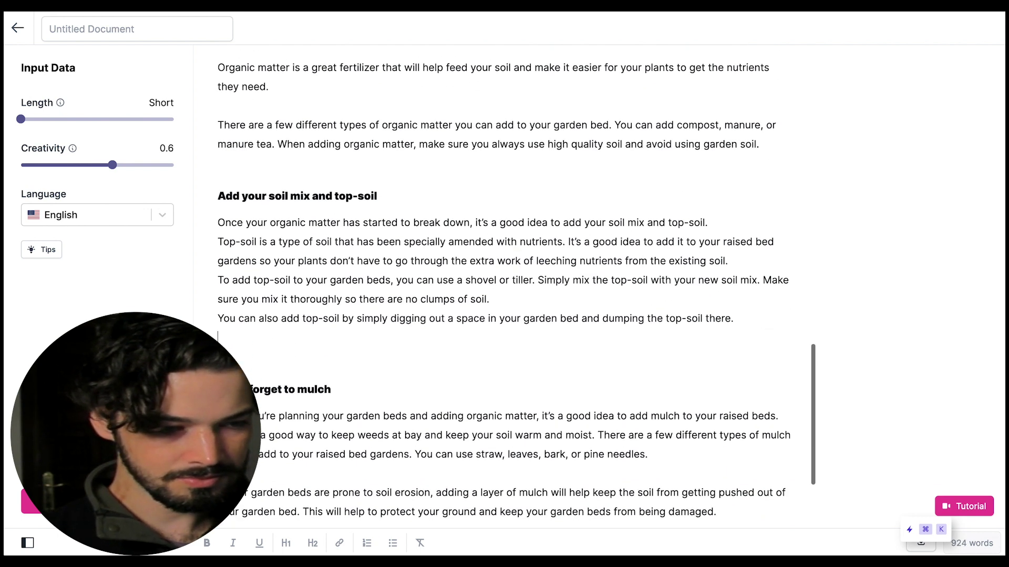
key(super+z)
key(super+z)
drag(370, 356, 227, 356)
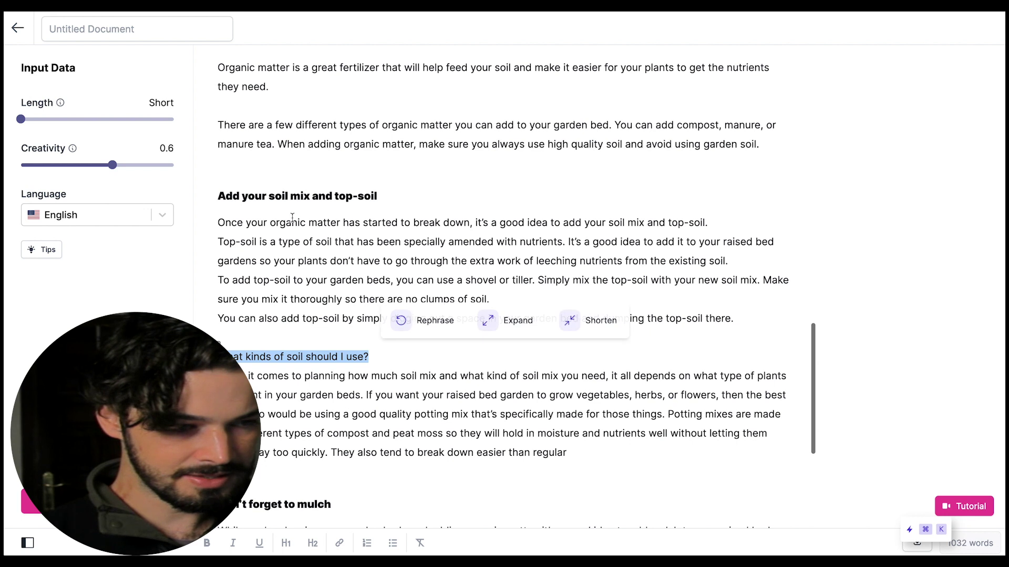
click(289, 196)
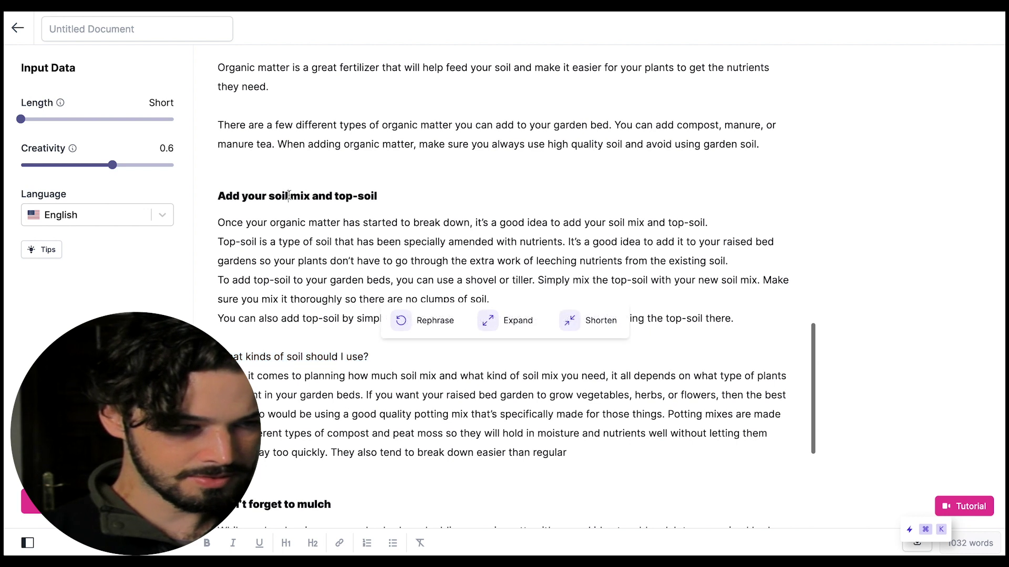
triple_click(279, 360)
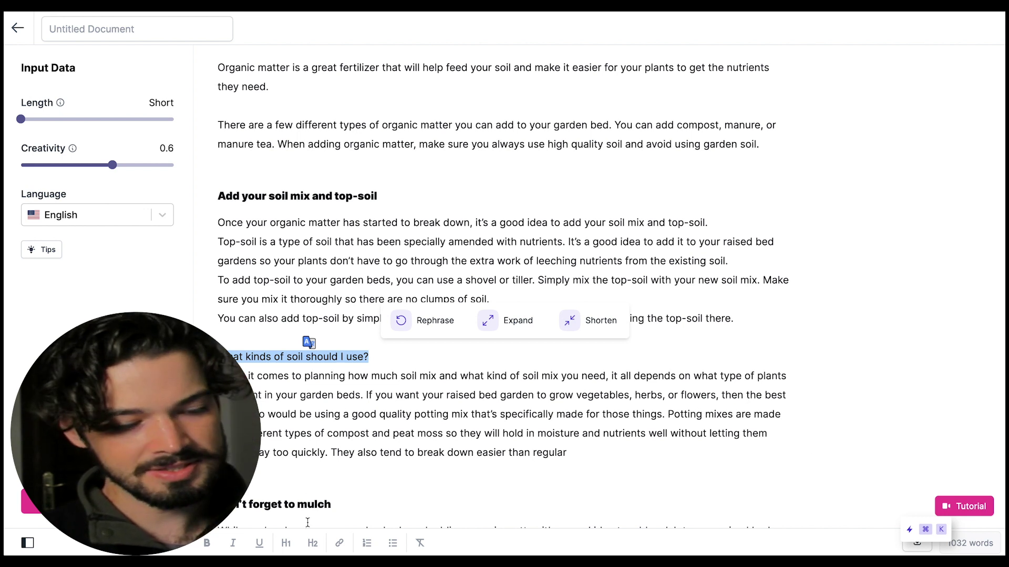
click(312, 545)
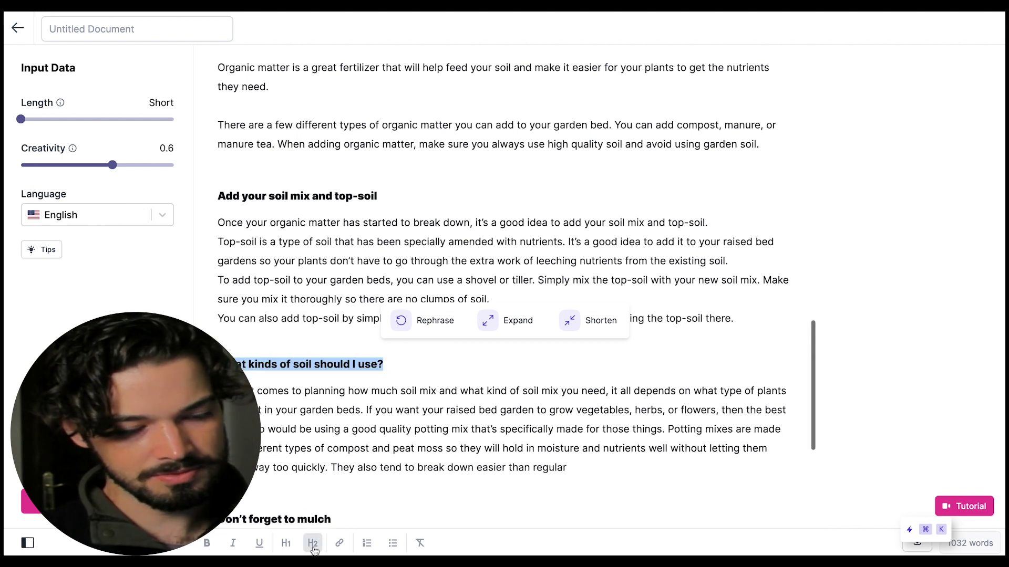
click(337, 464)
scroll(405, 463, down, 1)
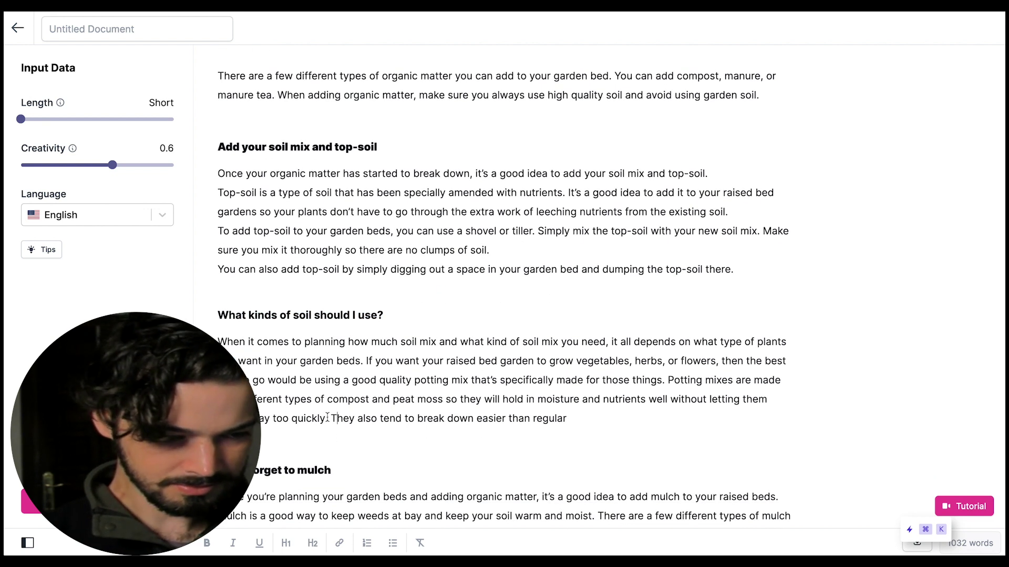
Delete the trailing sentence 'They also tend to break down easier than regular' from the soil paragraph.
drag(331, 418, 578, 421)
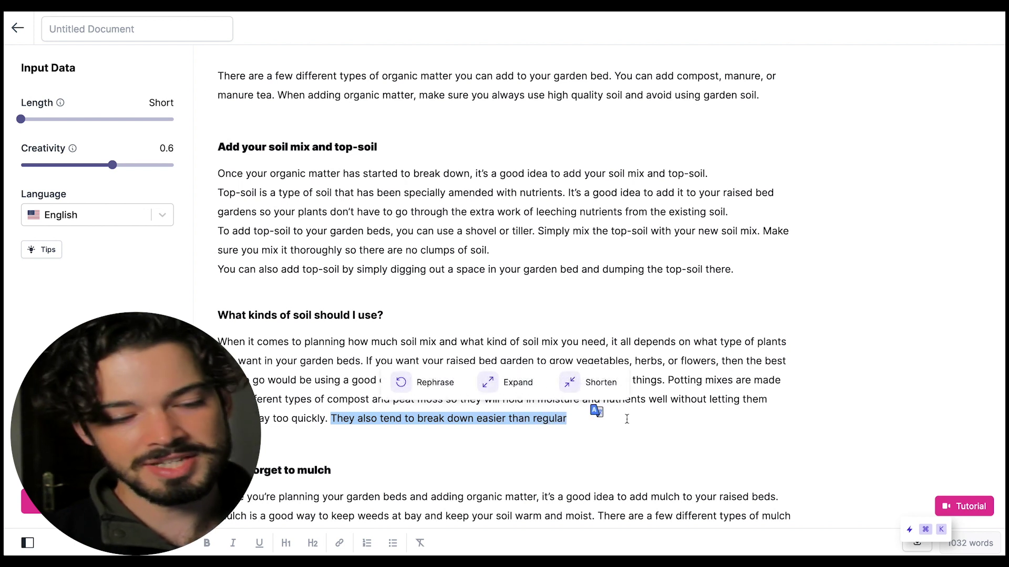
click(662, 416)
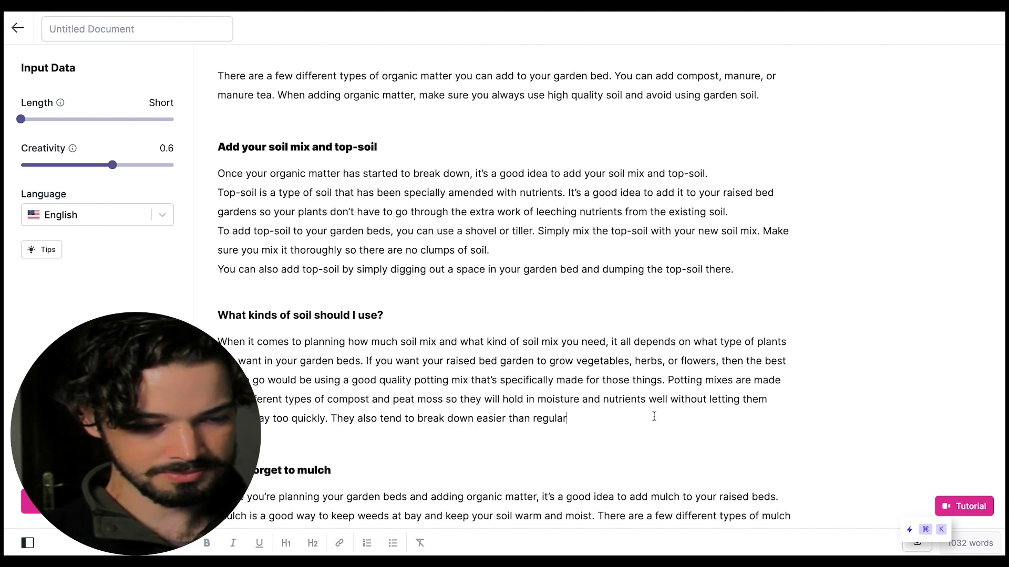
click(331, 418)
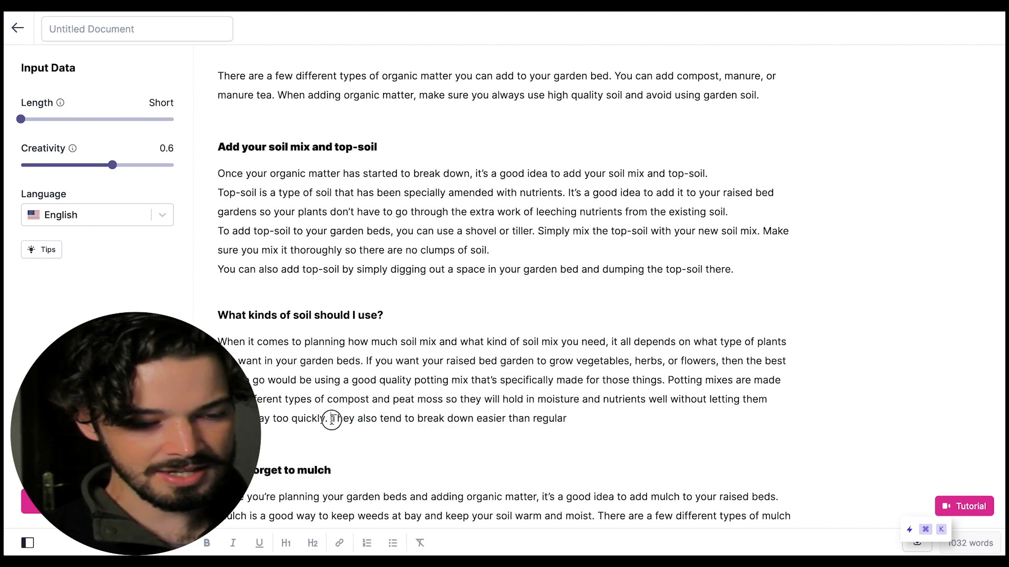
drag(343, 420, 583, 424)
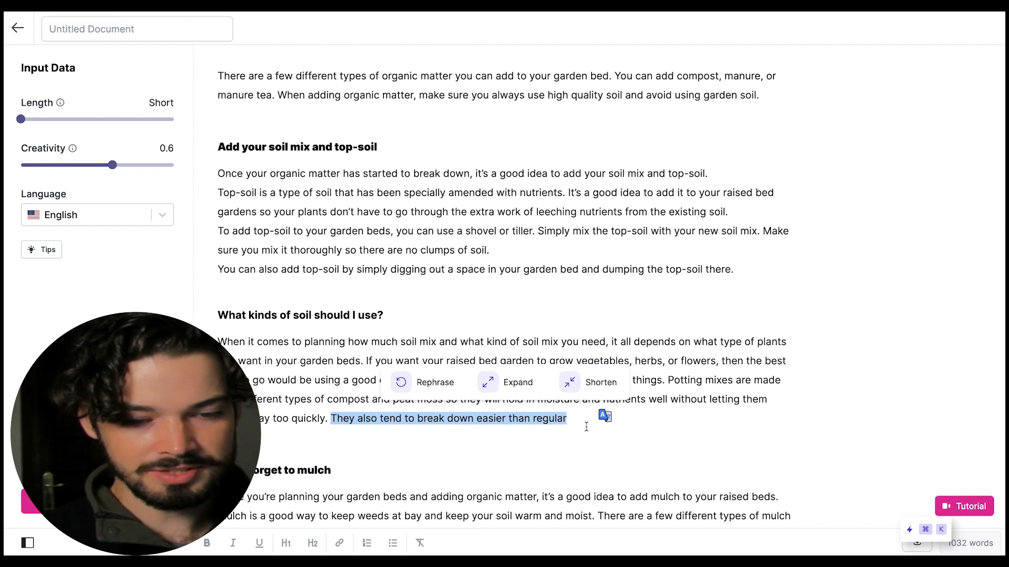
click(584, 426)
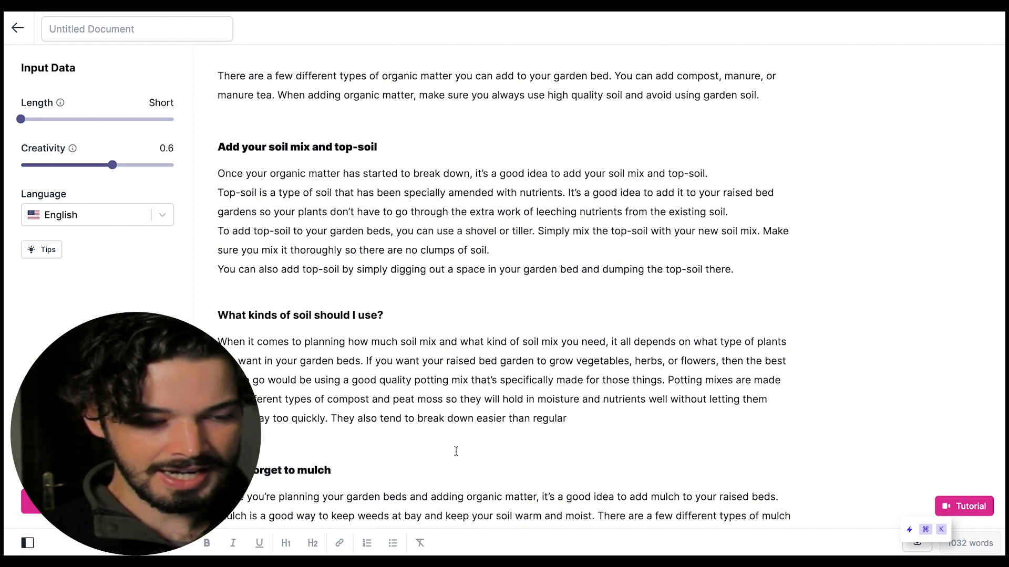
scroll(503, 428, down, 1)
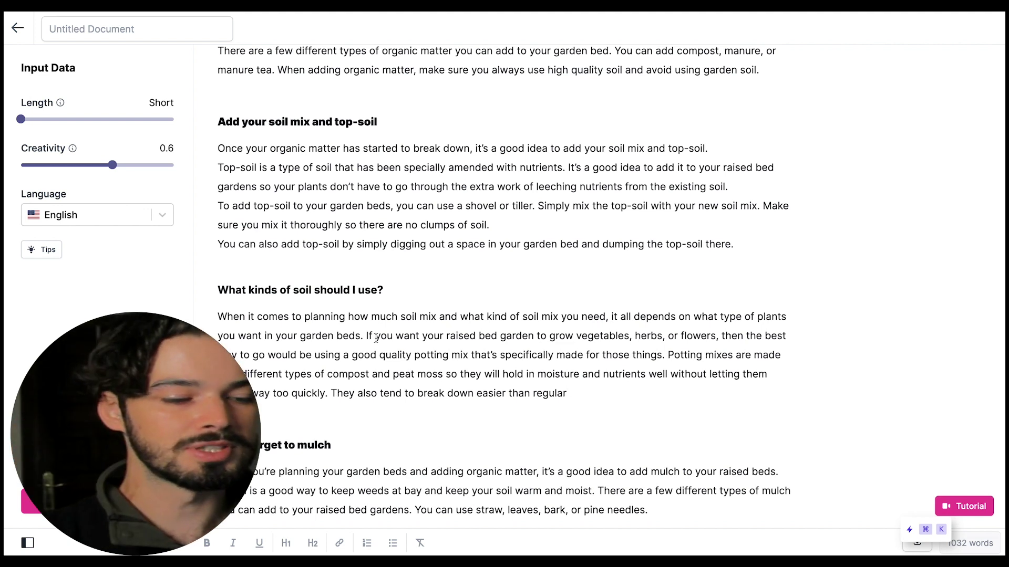
drag(331, 393, 568, 393)
key(BackSpace)
scroll(411, 400, down, 1)
scroll(545, 338, down, 2)
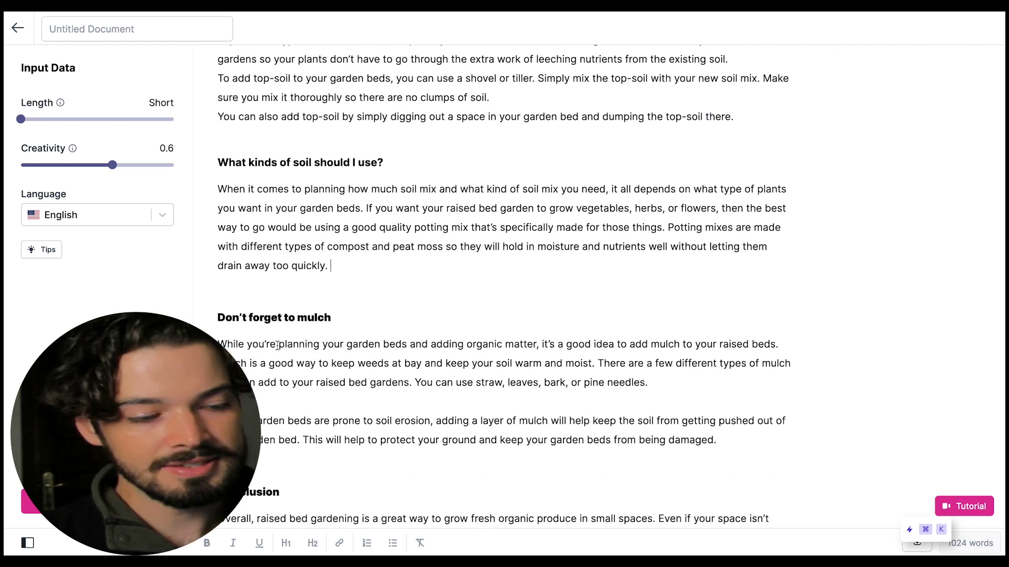
scroll(552, 410, down, 1)
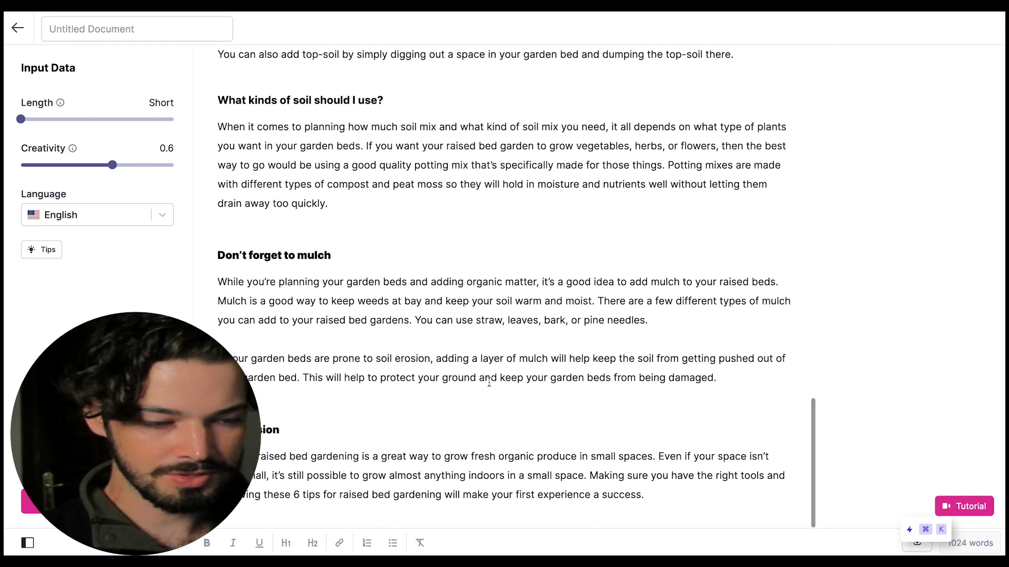
Rephrase the soil-erosion paragraph with the first variation, beginning 'Mulch helps to protect your garden beds'.
drag(303, 378, 720, 387)
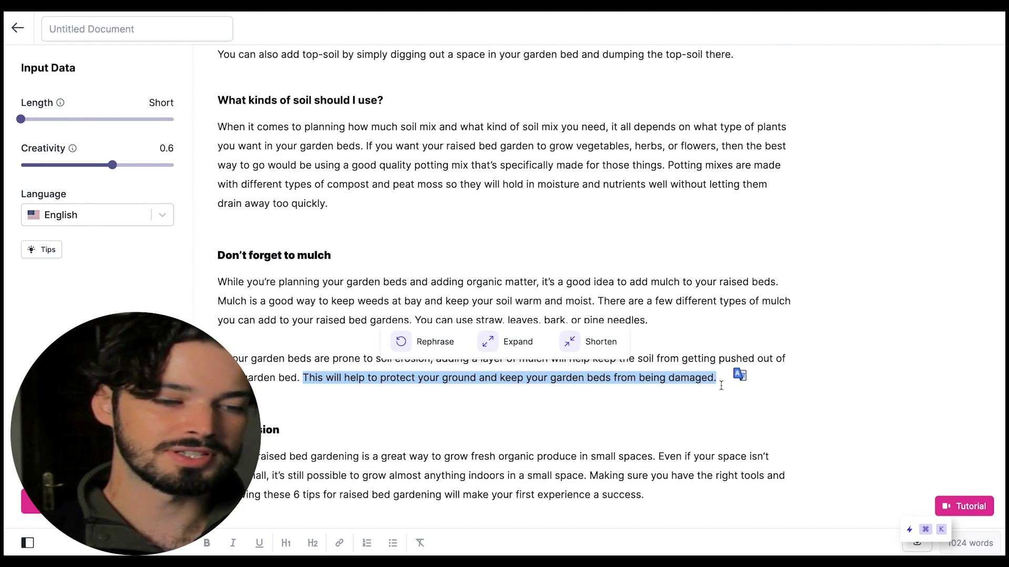
click(721, 386)
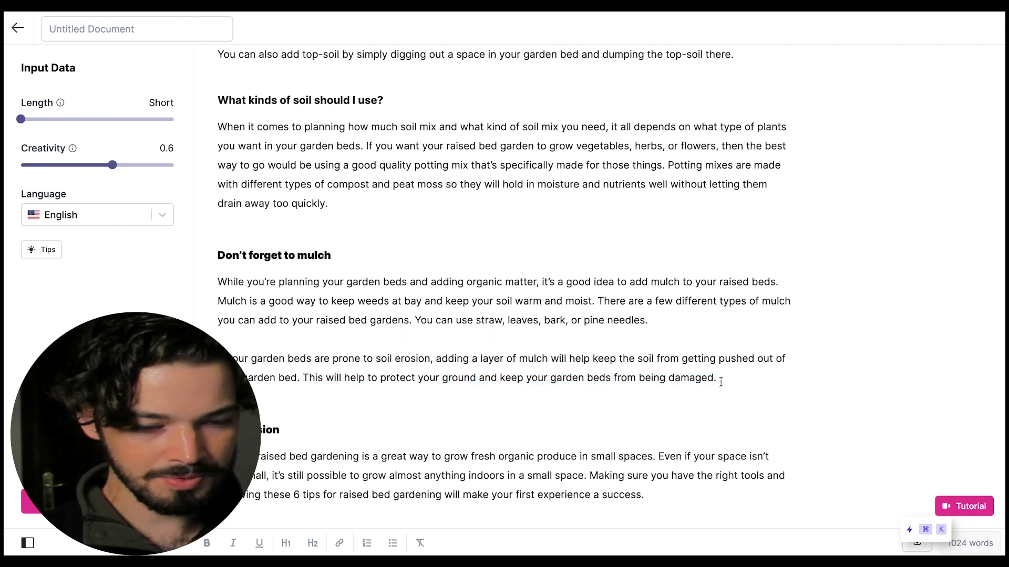
drag(721, 385, 285, 372)
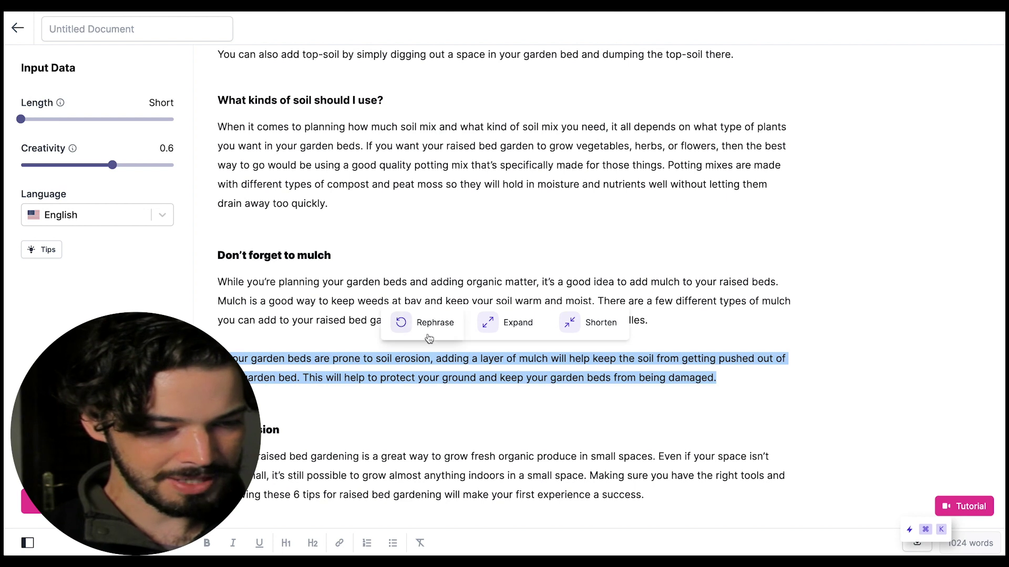
click(432, 324)
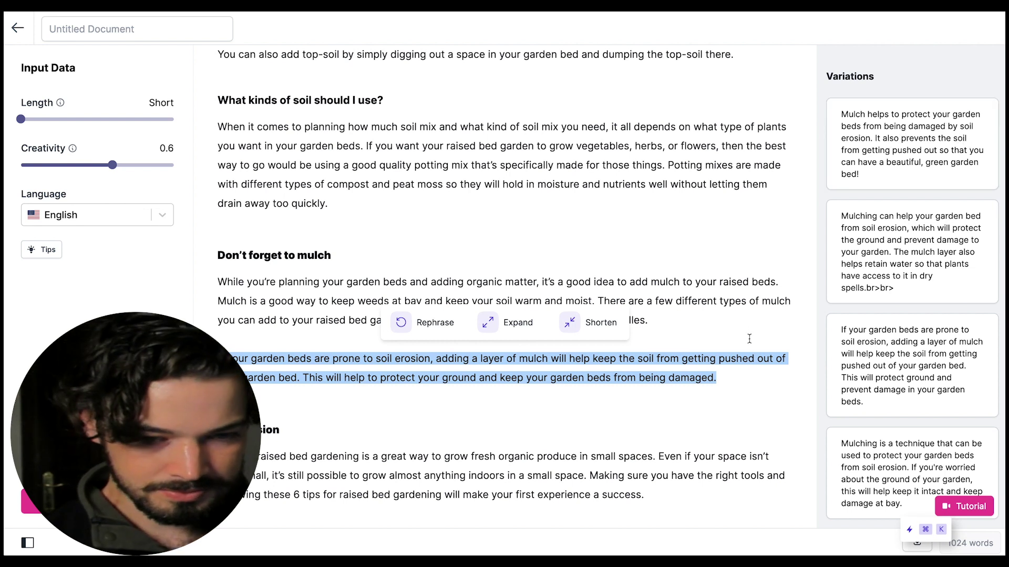
click(895, 146)
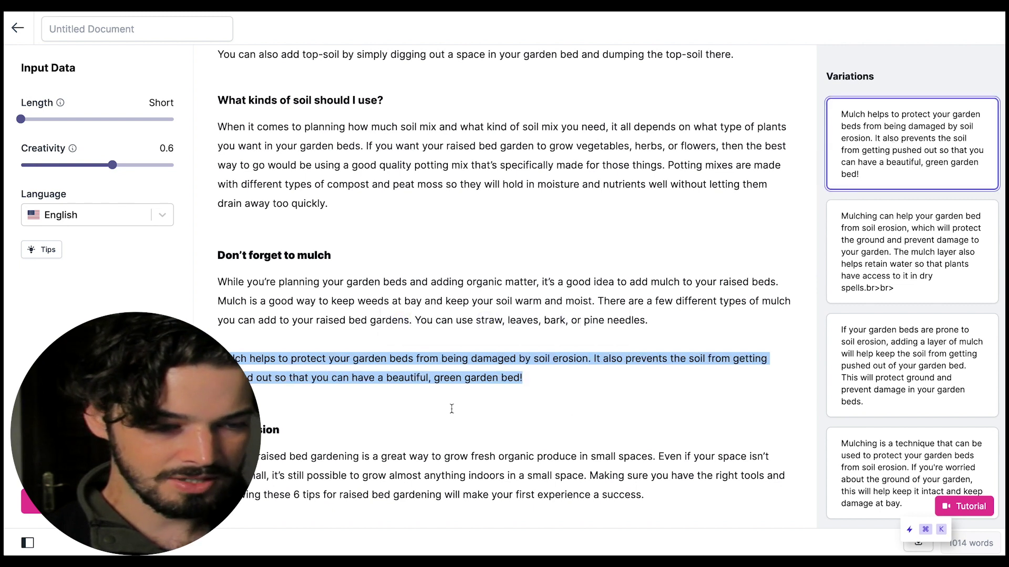
click(552, 373)
Expand the 'Mulch helps' paragraph with the third variation, about keeping soil cool in summer and warm in winter.
drag(551, 374, 231, 359)
click(523, 327)
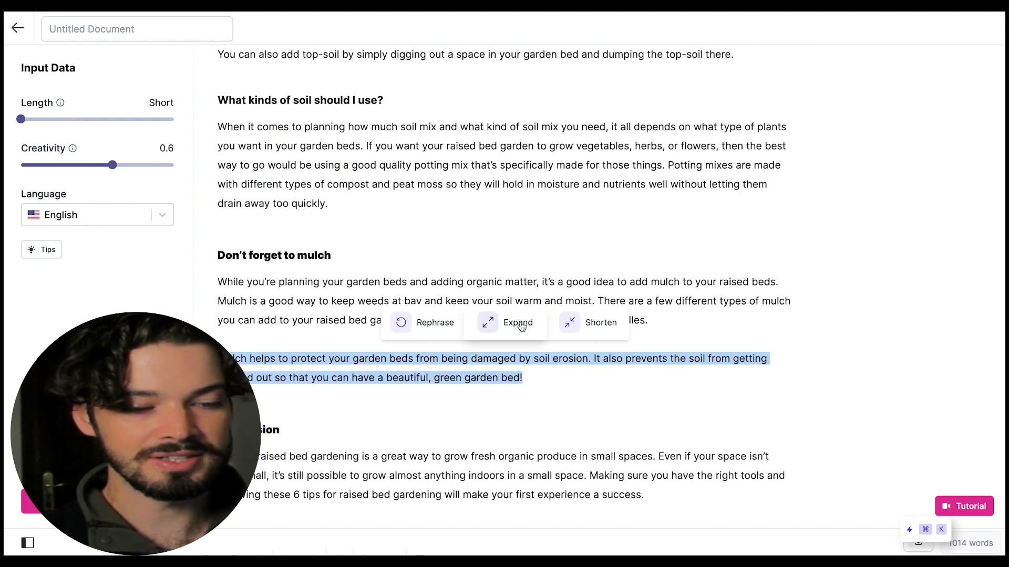
scroll(931, 246, down, 6)
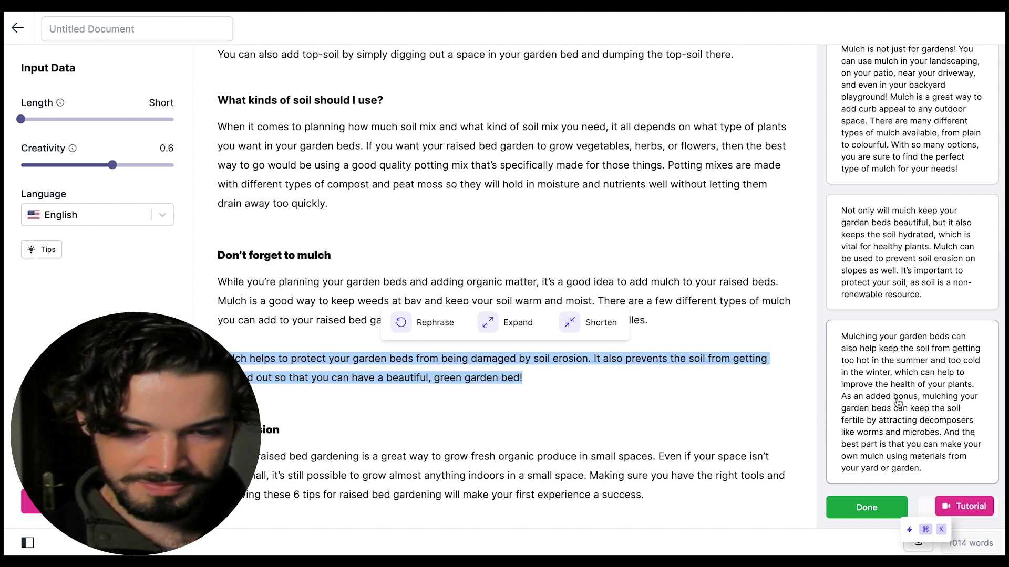
click(898, 403)
scroll(683, 415, down, 2)
Try capitalising 'a great way' after 'garden.' in the Conclusion, then revert it to lowercase.
click(488, 439)
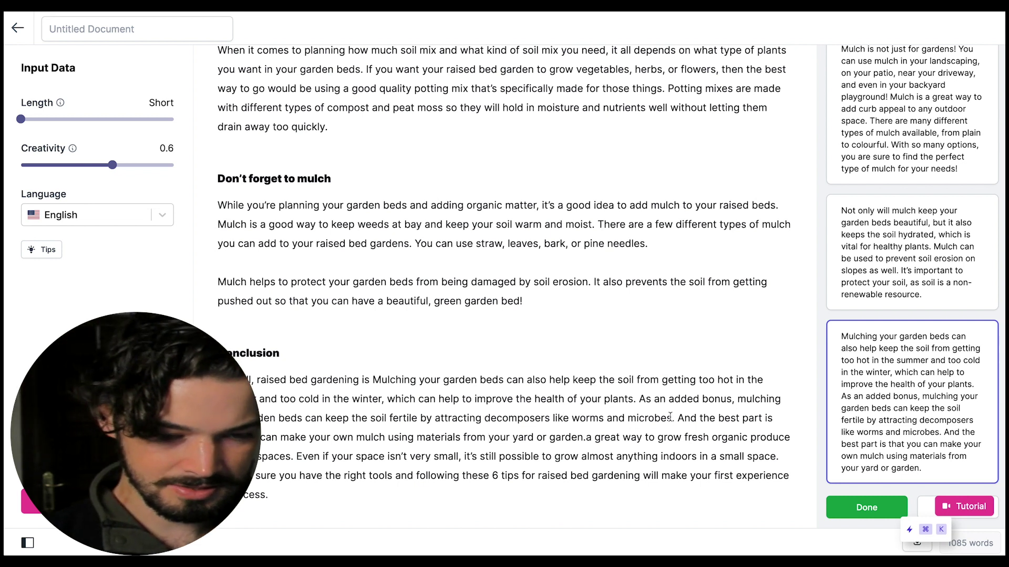
click(584, 437)
key(Right)
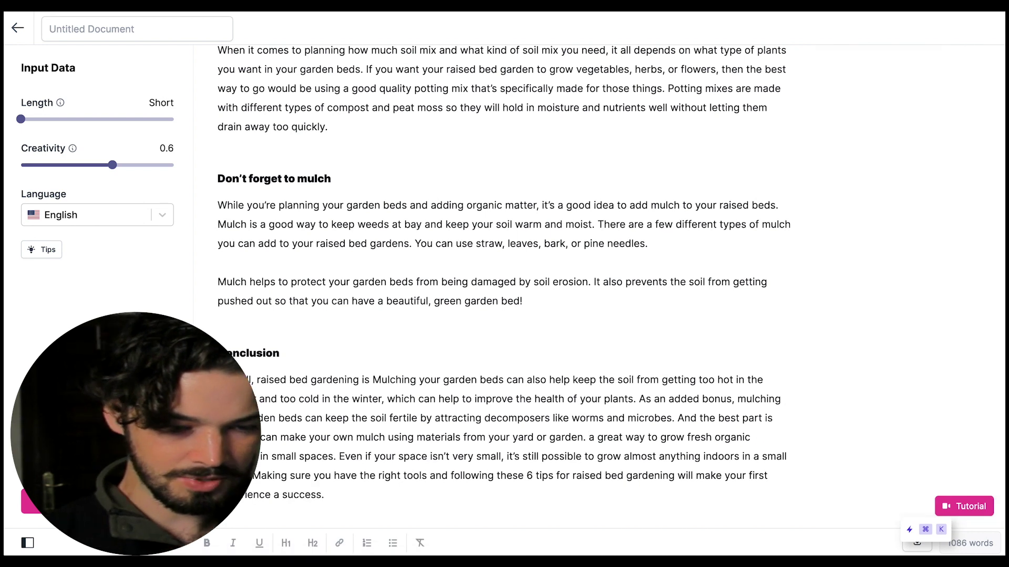
key(Delete)
text(A)
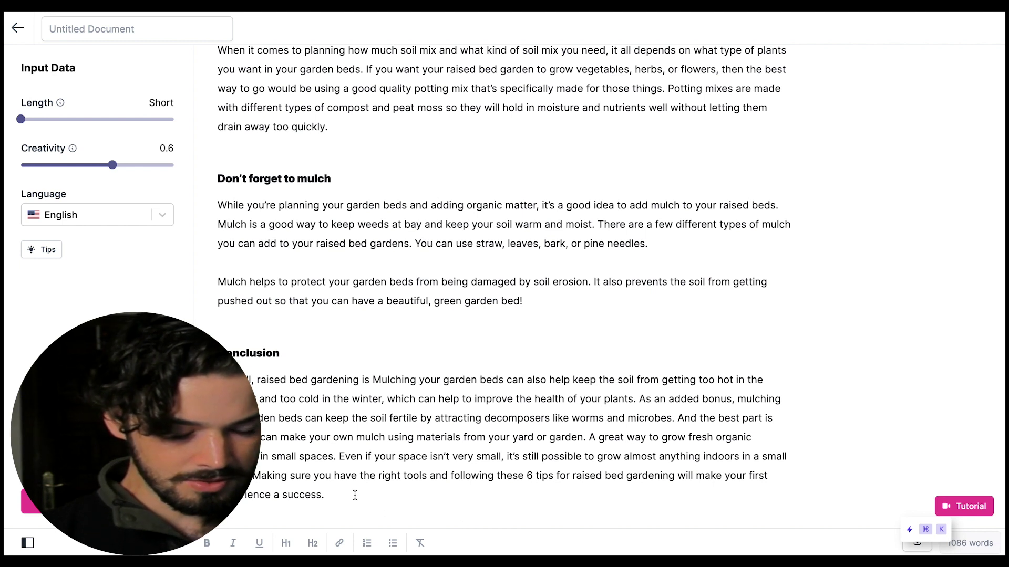
key(Left)
key(Left)
key(Left)
key(Left)
key(Left)
key(Left)
key(Left)
key(BackSpace)
text(a)
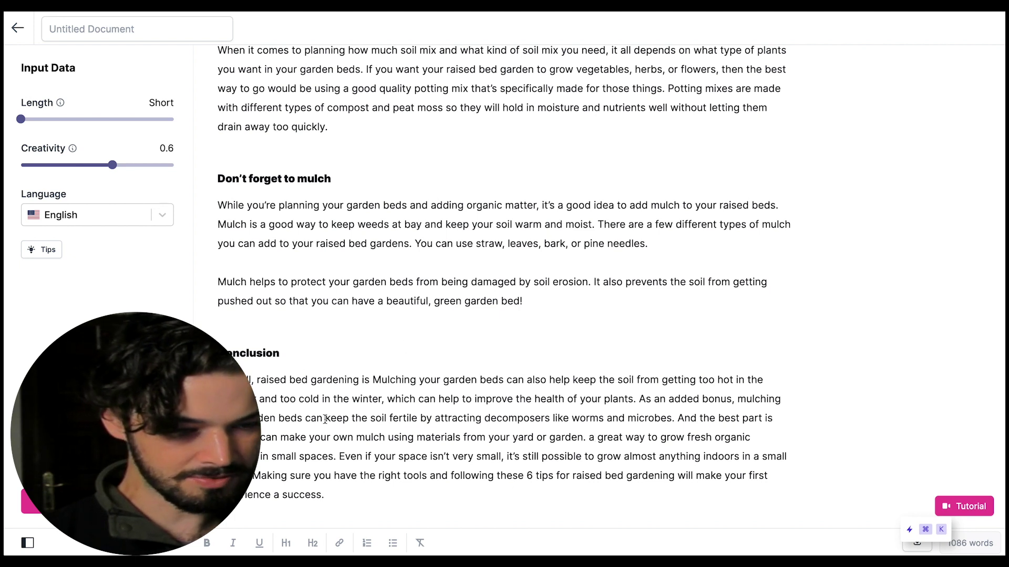
Delete the Conclusion text from 'And the best part is' to the end.
drag(638, 399, 662, 492)
click(662, 493)
drag(677, 415, 698, 497)
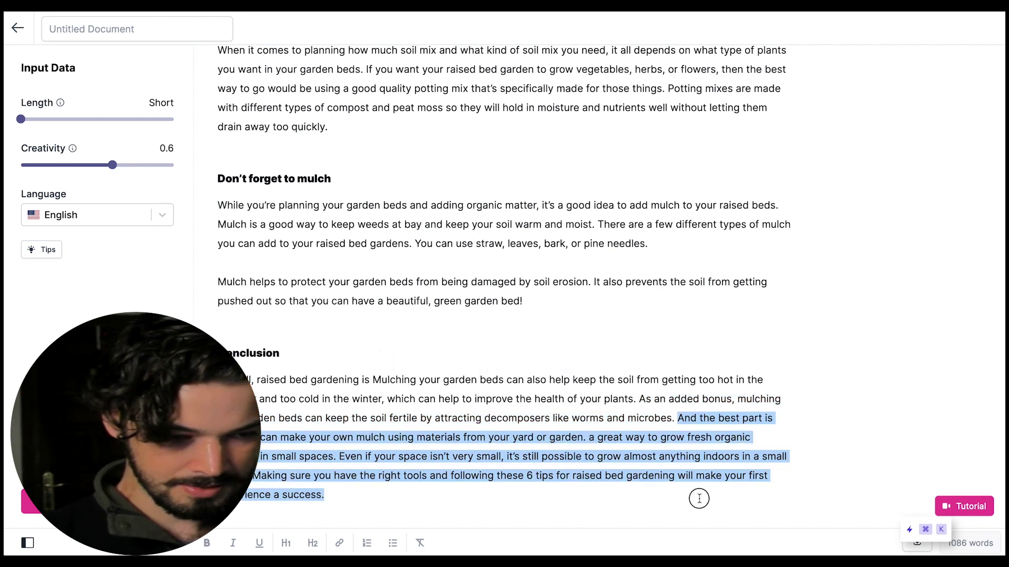
key(BackSpace)
Try the first Shorten variation on the Conclusion, then undo it to keep the longer wording.
triple_click(567, 494)
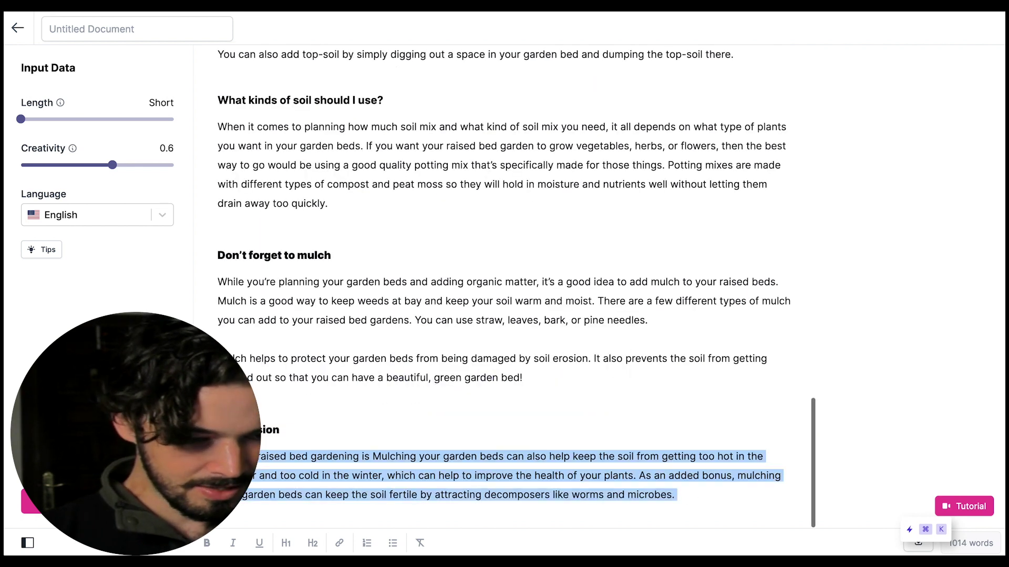
click(599, 421)
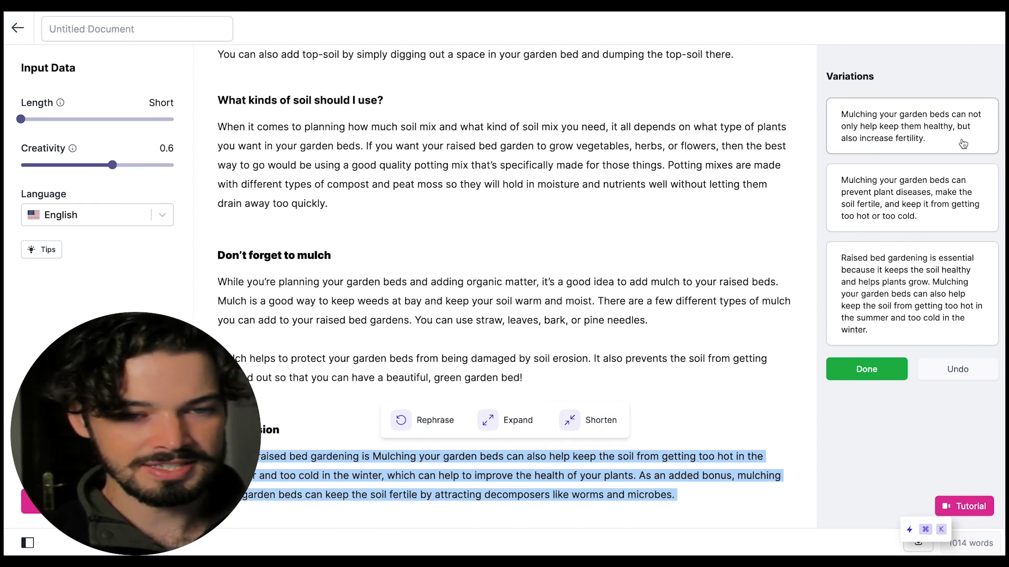
click(901, 141)
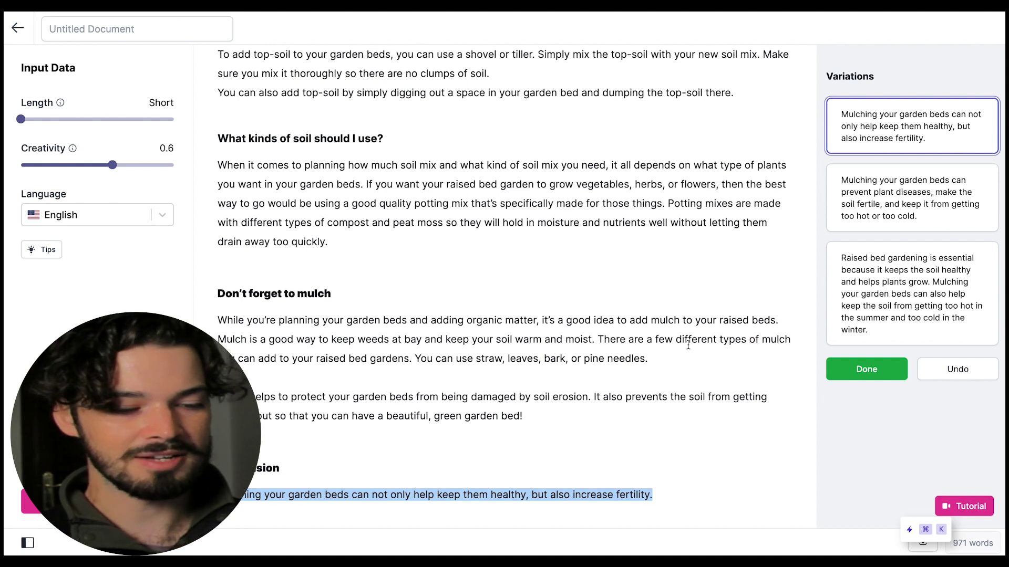
click(645, 464)
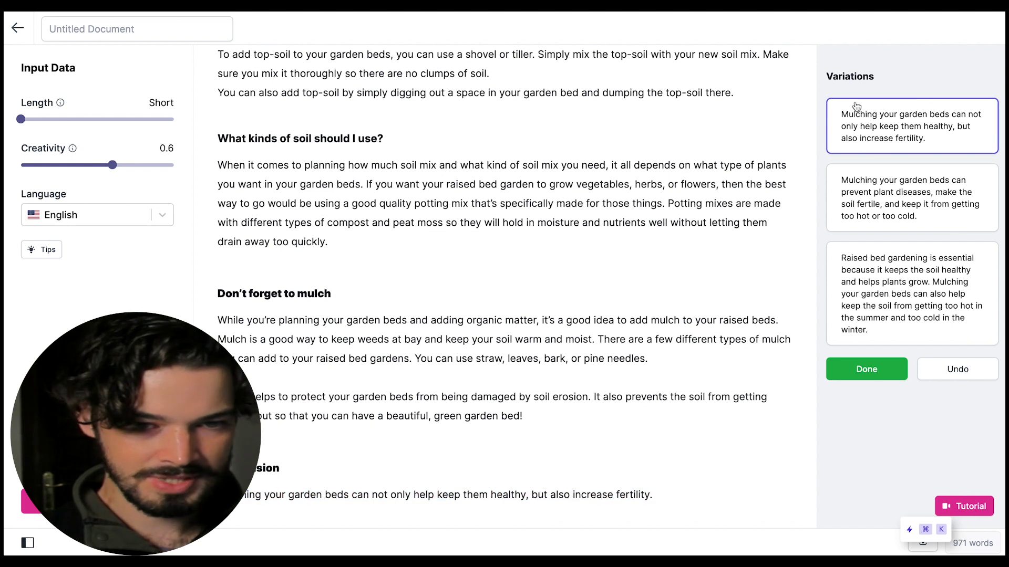
click(953, 371)
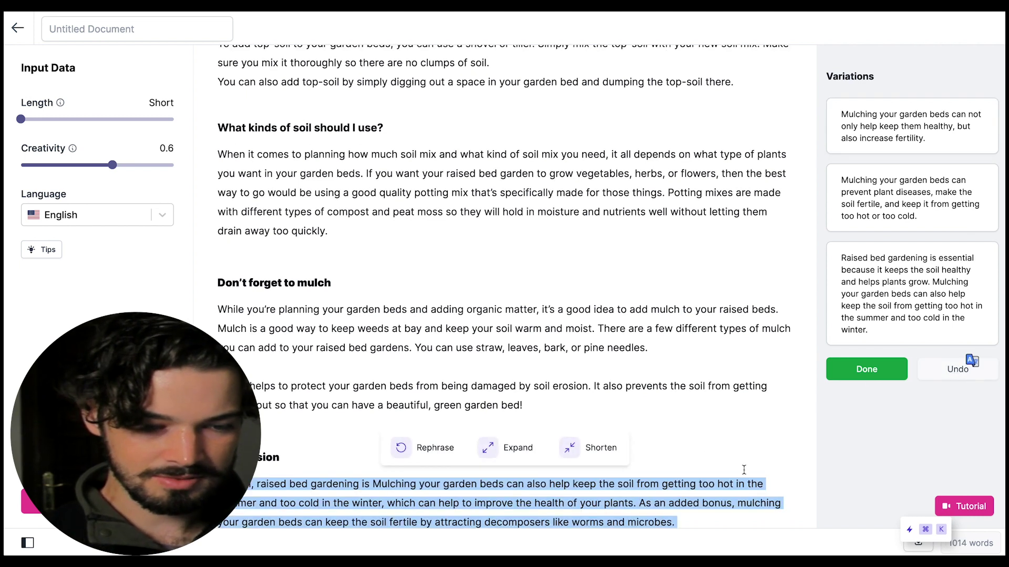
scroll(698, 394, down, 1)
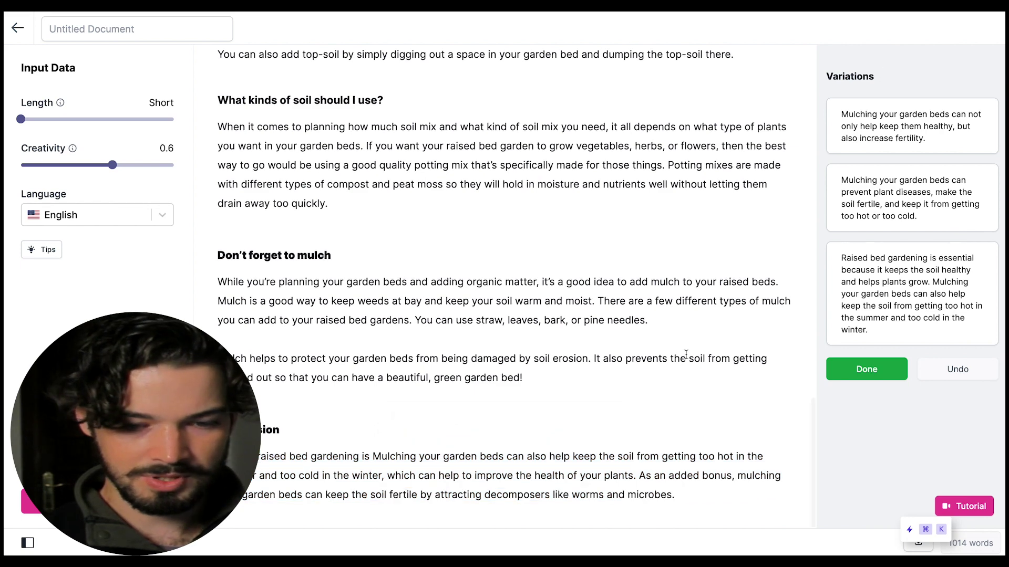
scroll(666, 341, up, 8)
scroll(666, 341, up, 15)
Add a trial line 'Whatever you need to' after the introduction, then delete it again.
click(432, 228)
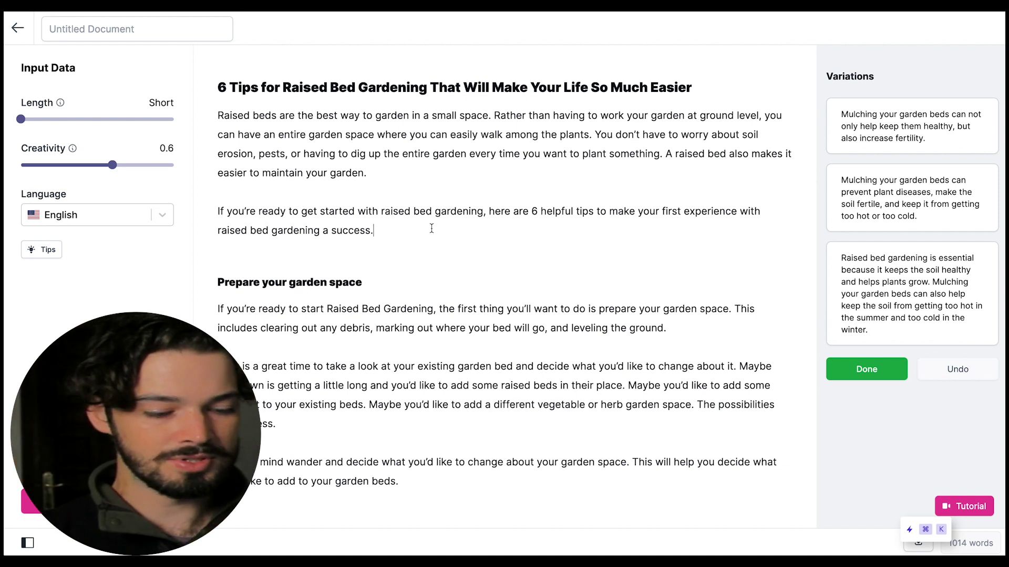
key(Return)
text(Whatever you ne)
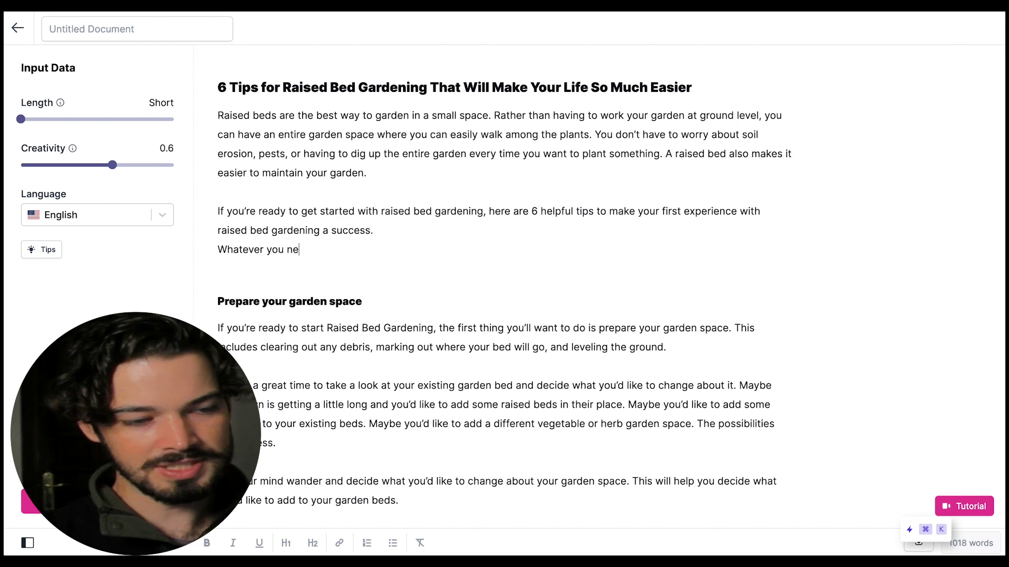
text(ed to)
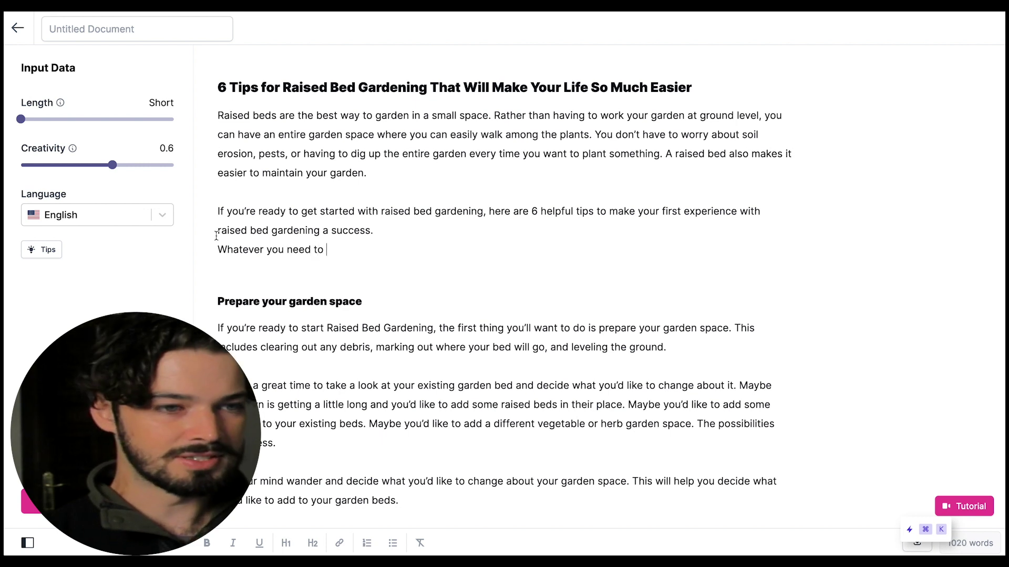
key(super+BackSpace)
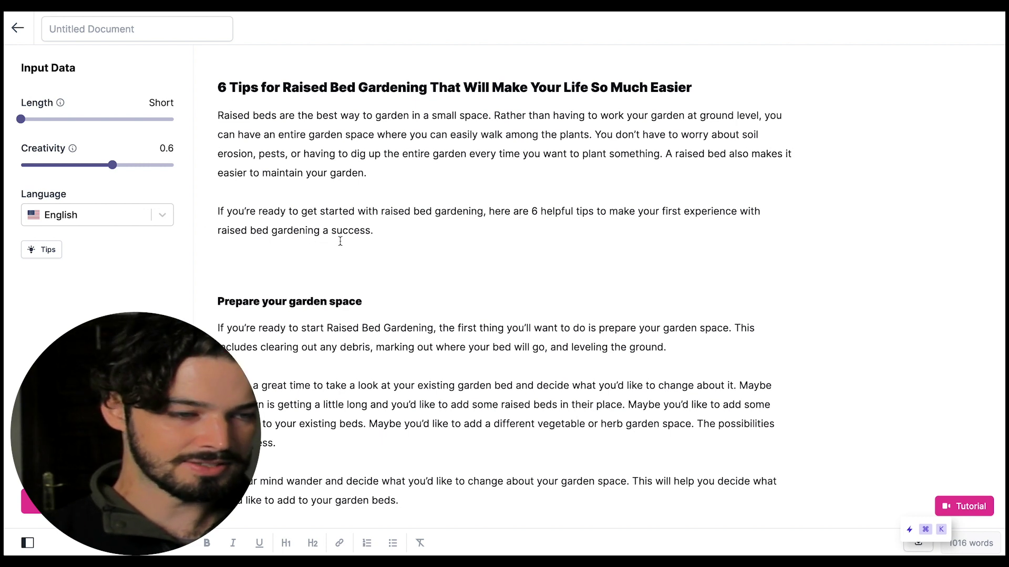
key(BackSpace)
scroll(381, 242, down, 4)
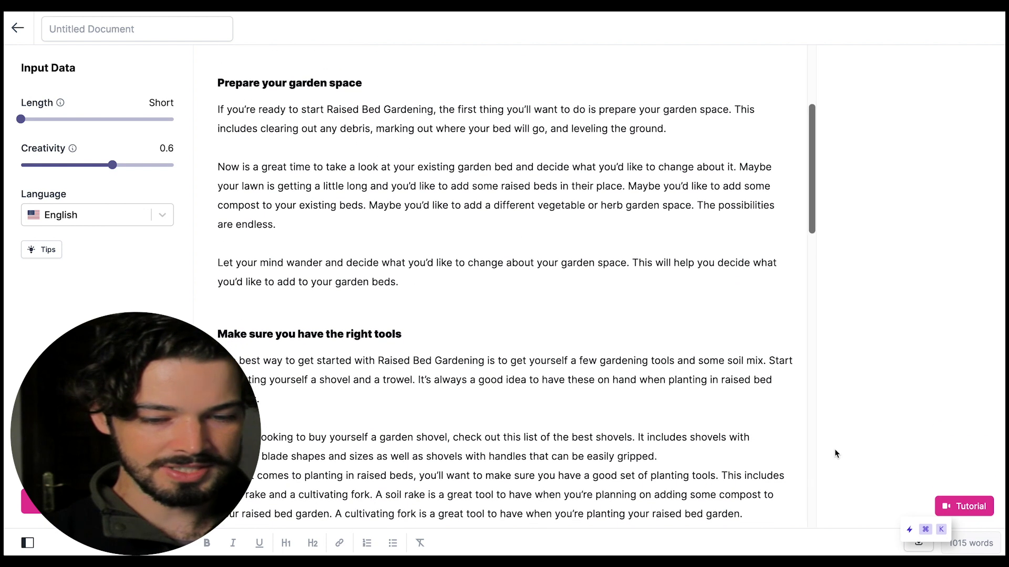
Export the article as a .docx file and save it to the Downloads folder.
click(919, 549)
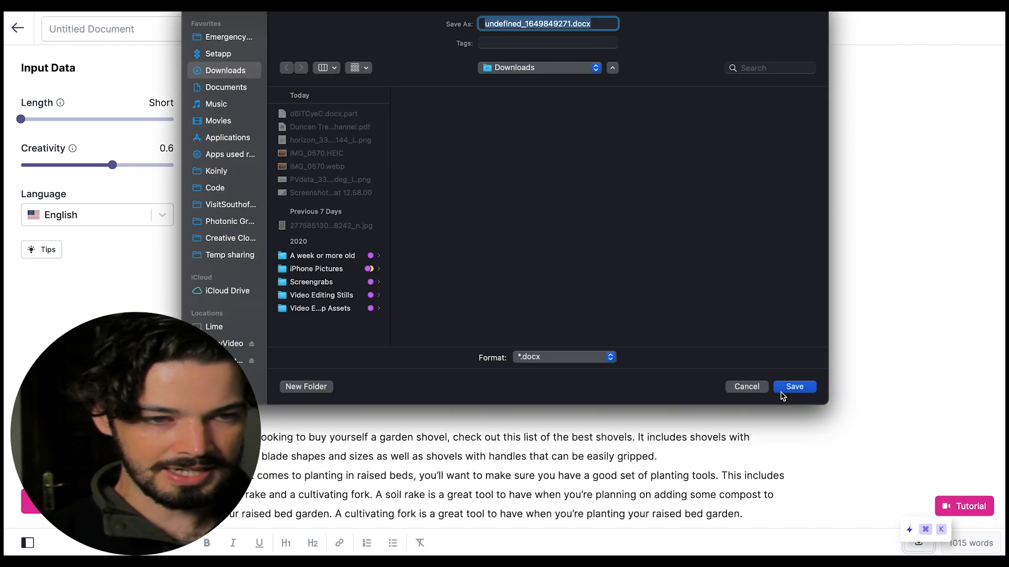
click(756, 390)
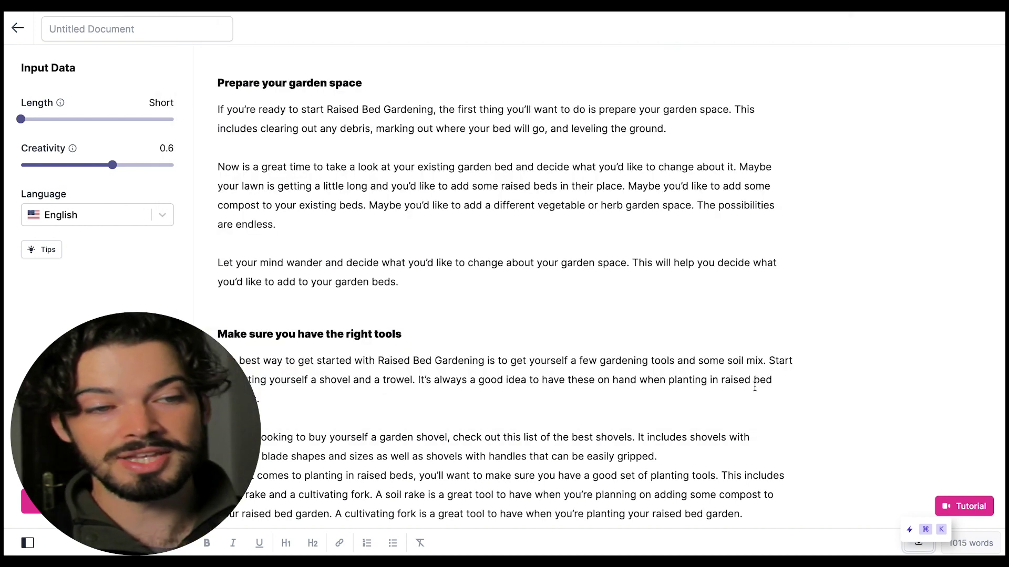